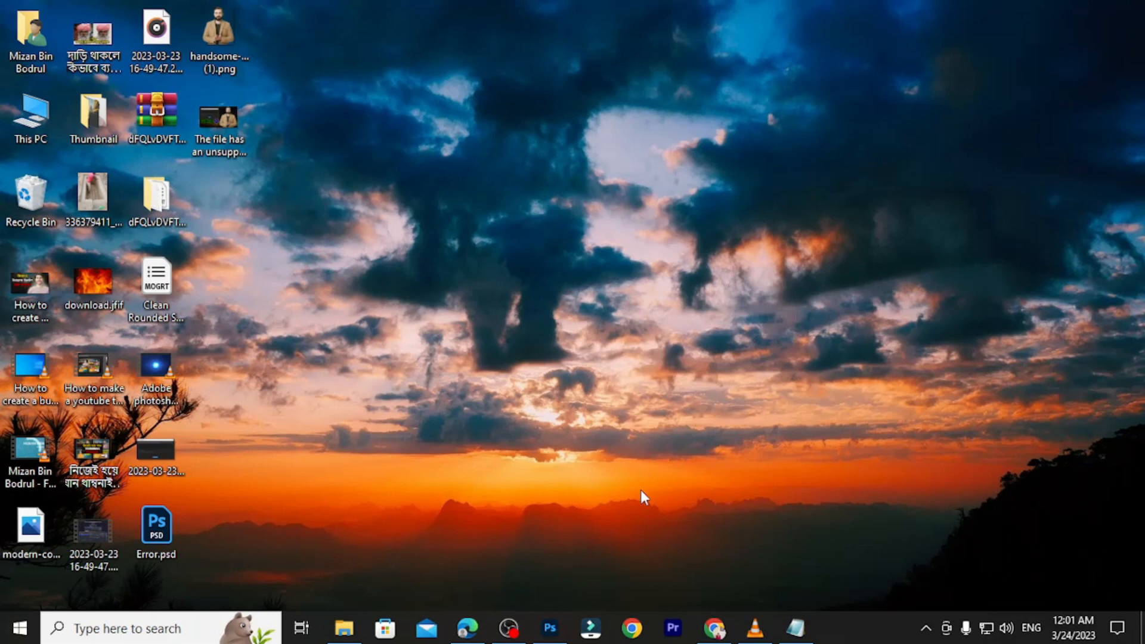
Launch Wondershare Filmora from the taskbar and start a new blank project.
{"action": "left_click", "coordinate": [591, 628]}
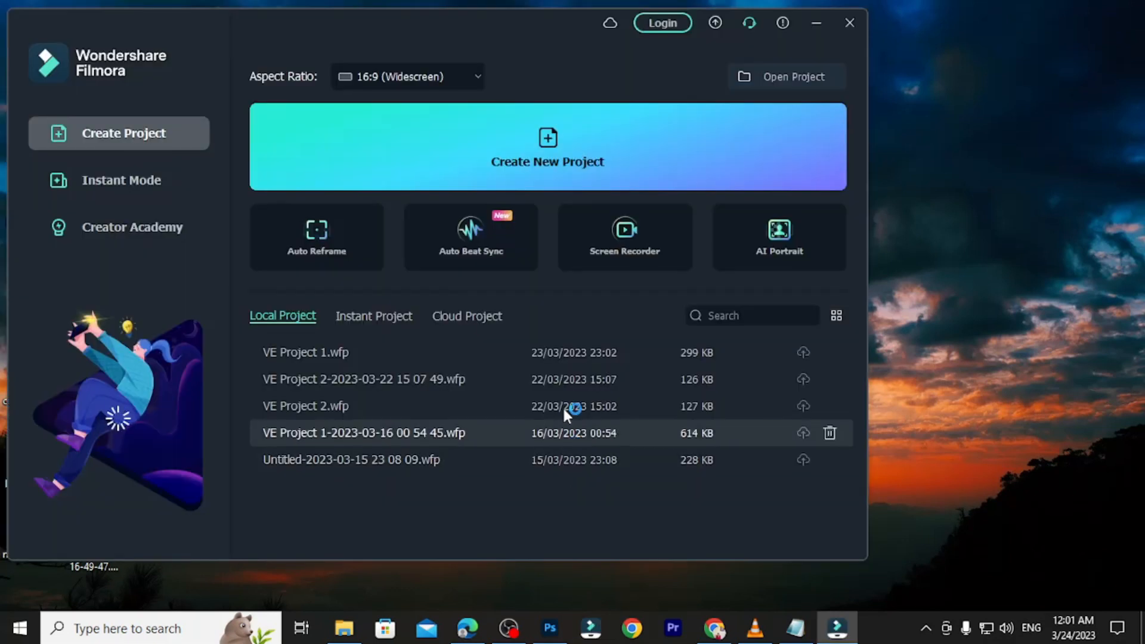
{"action": "left_click", "coordinate": [543, 148]}
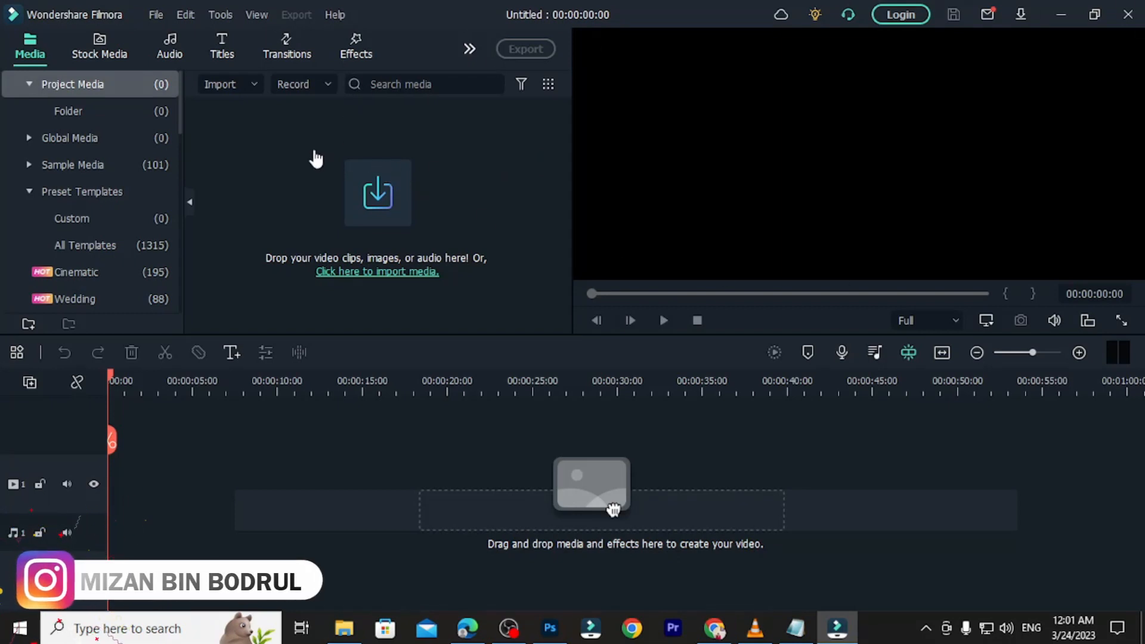
Import Adobe photoshop error.mp4 from the Desktop into the project media.
{"action": "double_click", "coordinate": [269, 151]}
{"action": "right_click", "coordinate": [270, 153]}
{"action": "left_click", "coordinate": [228, 199]}
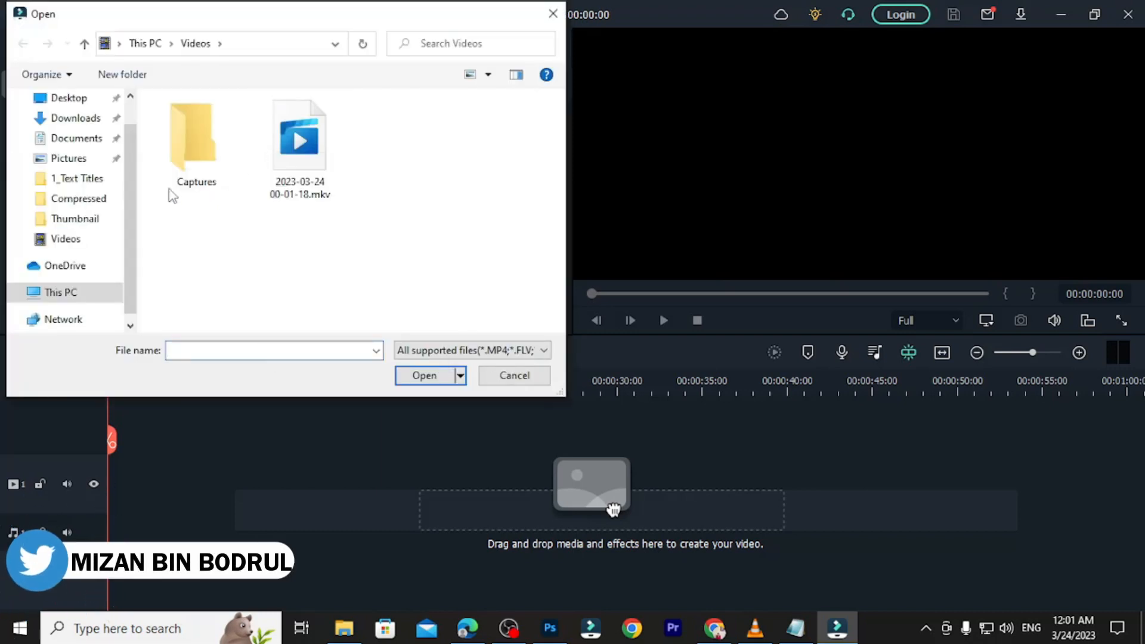
{"action": "left_click", "coordinate": [71, 99]}
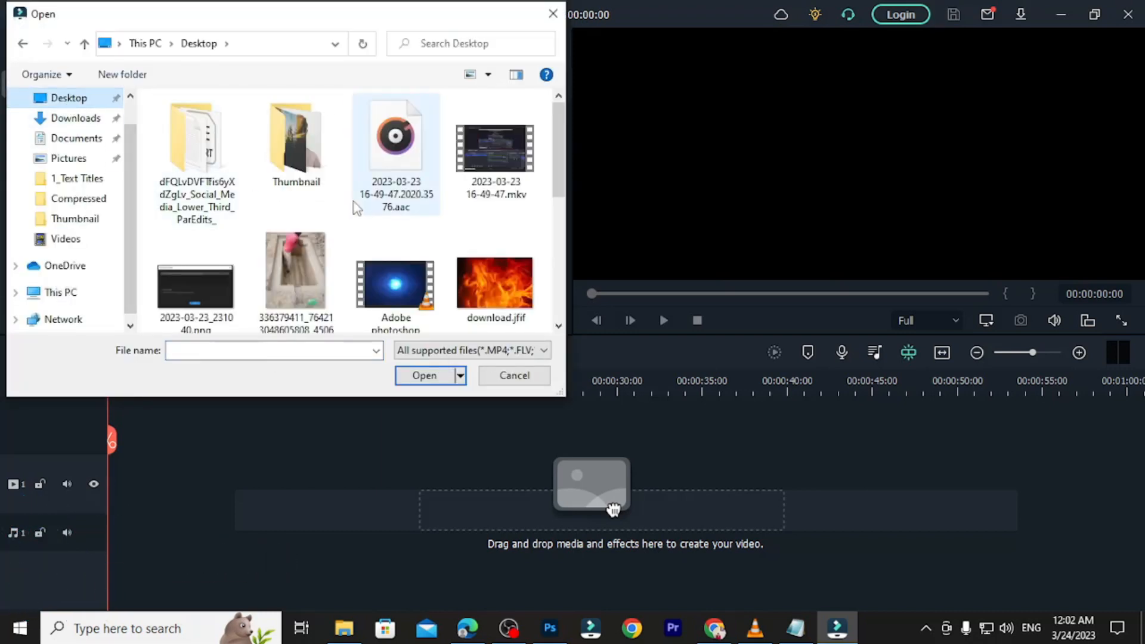
{"action": "scroll", "coordinate": [435, 230], "scroll_direction": "down", "scroll_amount": 1}
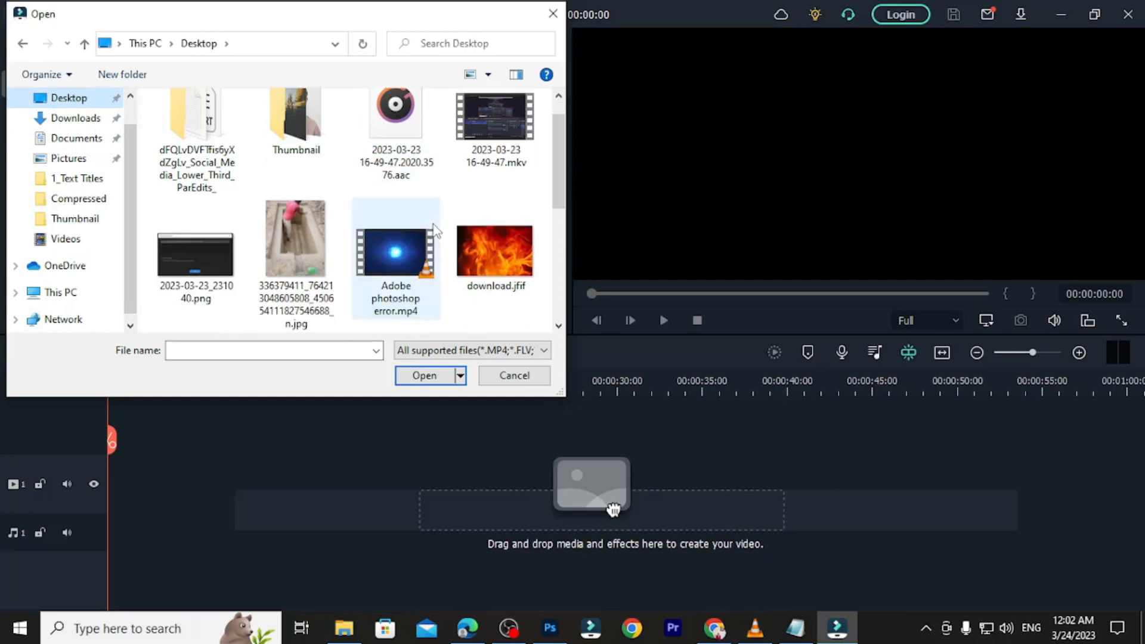
{"action": "double_click", "coordinate": [393, 287]}
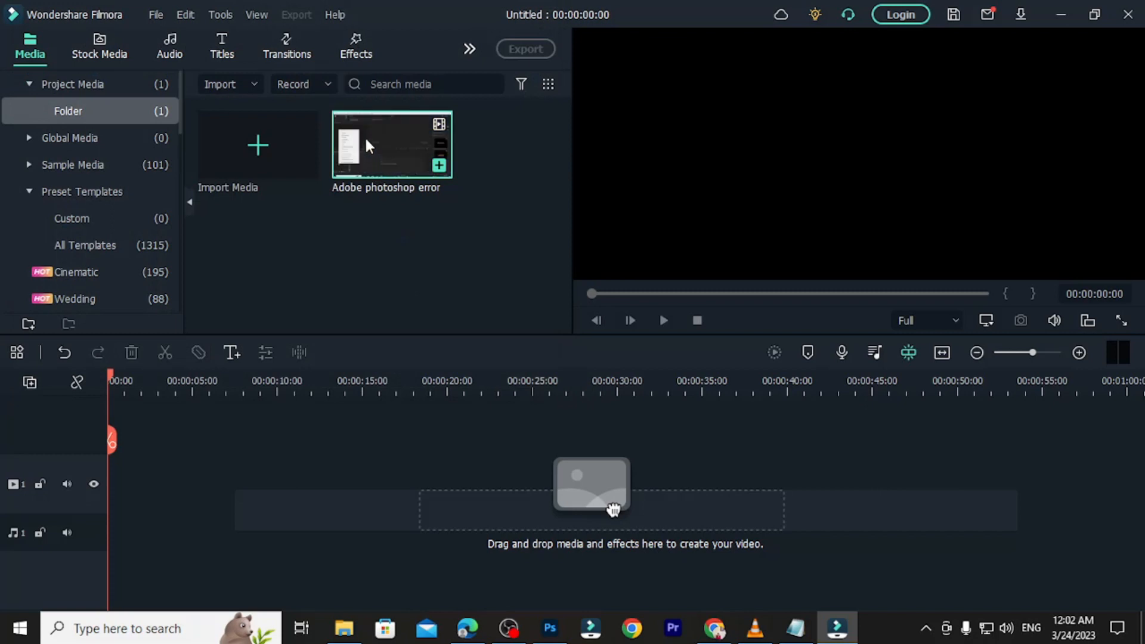
Put the Adobe photoshop error clip on the timeline, keeping 1920 x 1080 25fps settings.
{"action": "left_click_drag", "start_coordinate": [365, 137], "coordinate": [111, 504]}
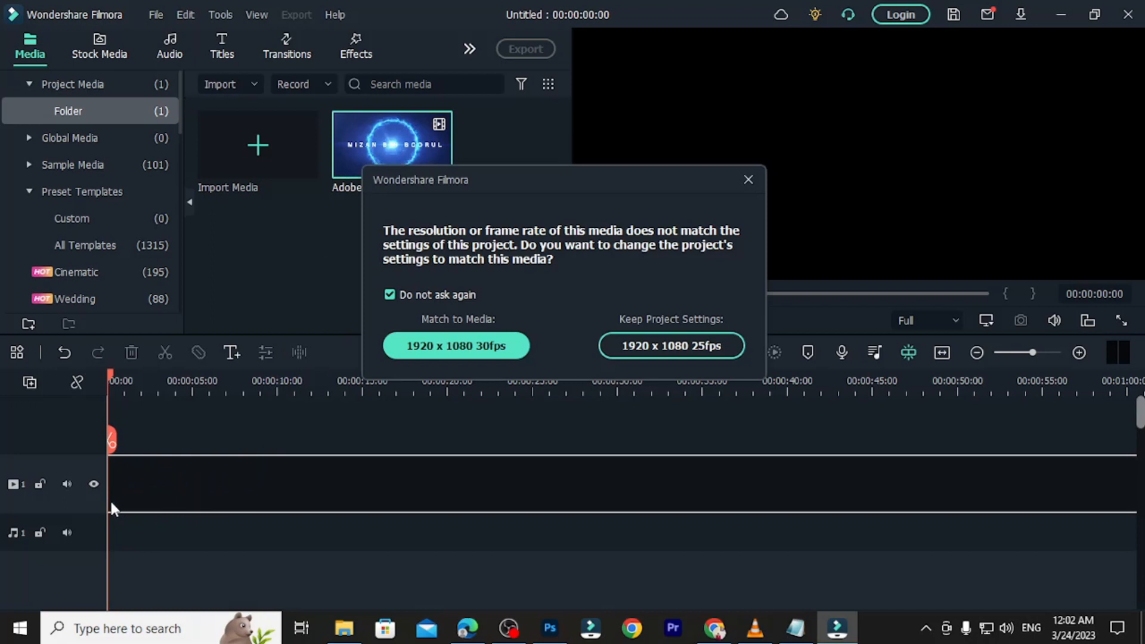
{"action": "left_click", "coordinate": [649, 347]}
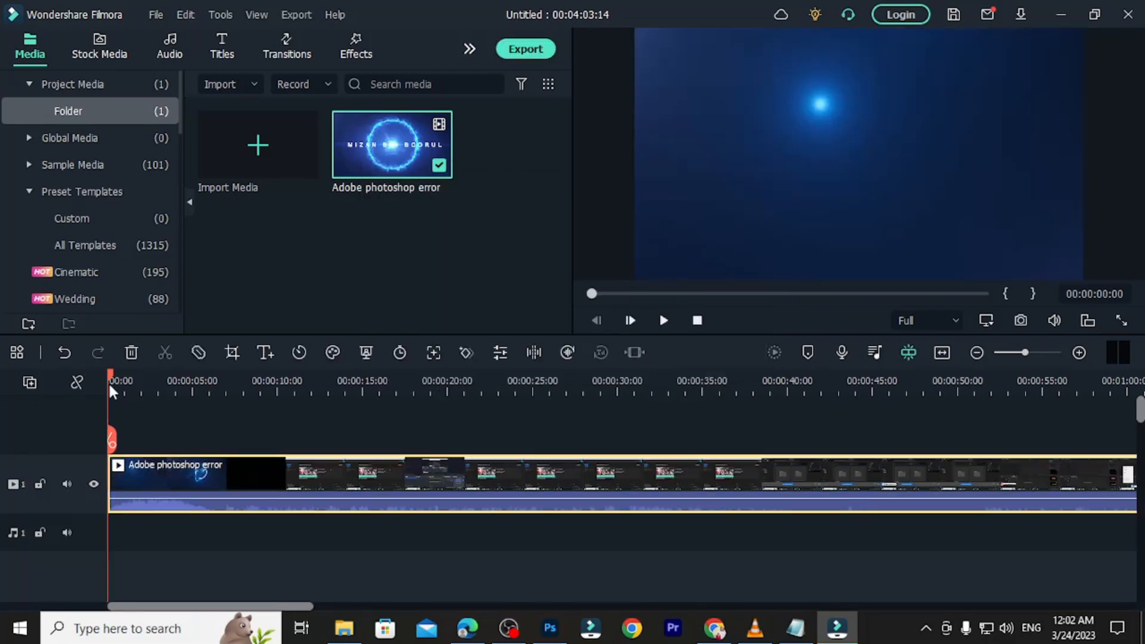
{"action": "left_click_drag", "start_coordinate": [111, 375], "coordinate": [381, 461]}
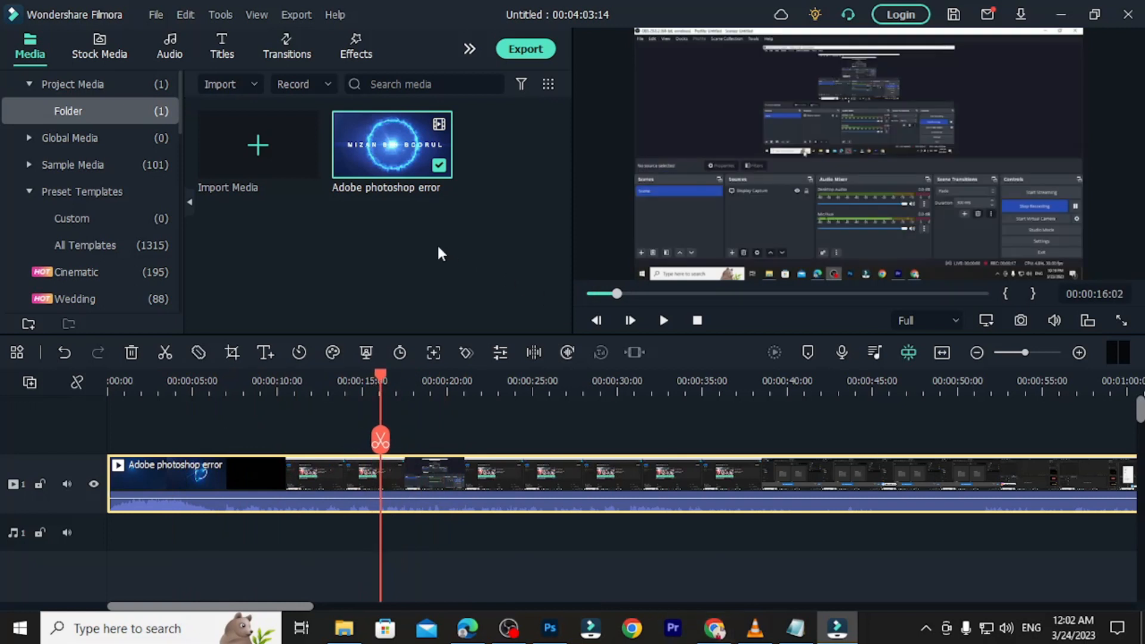
{"action": "left_click", "coordinate": [225, 53]}
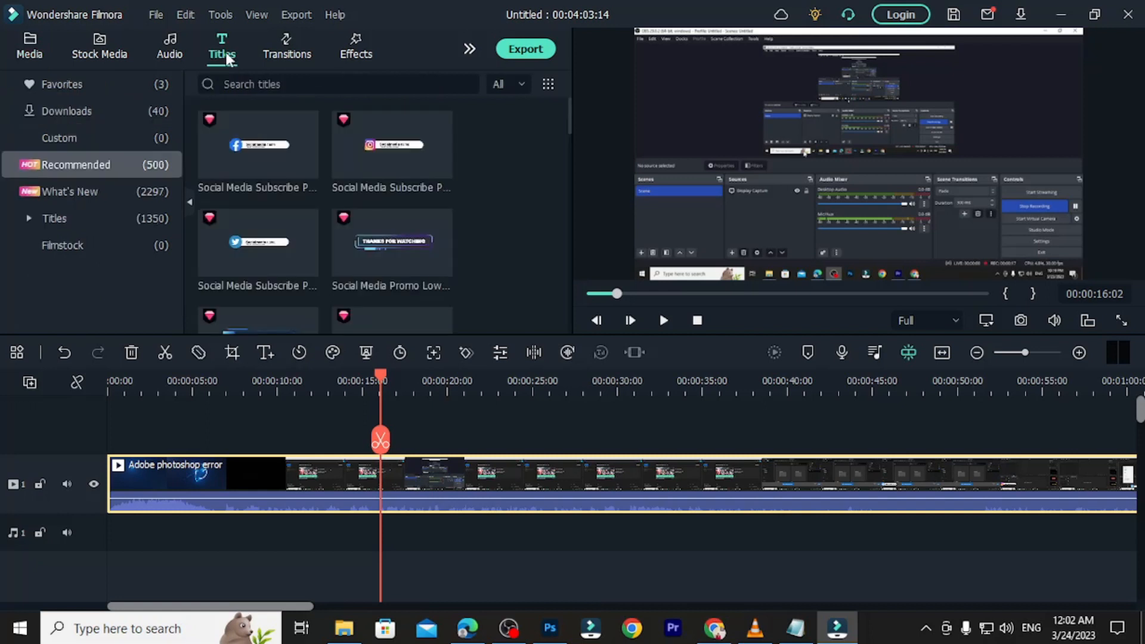
Add the Facebook Social Media Subscribe title on track 2 at 16 seconds and lower preview volume.
{"action": "mouse_move", "coordinate": [220, 114]}
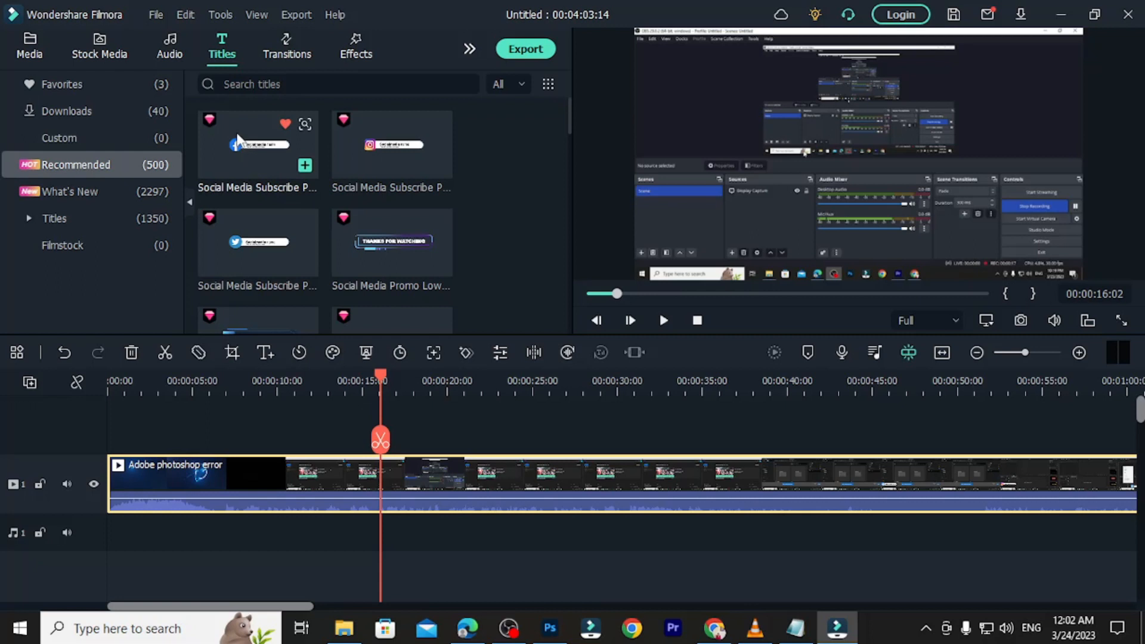
{"action": "left_click_drag", "start_coordinate": [238, 141], "coordinate": [390, 435]}
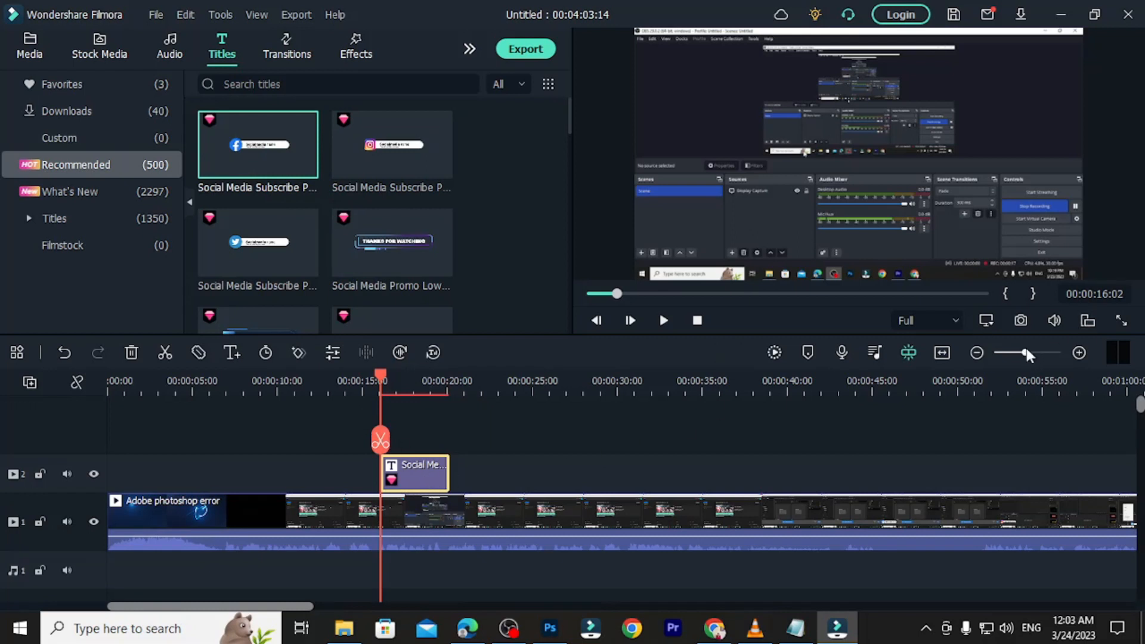
{"action": "mouse_move", "coordinate": [1054, 318]}
{"action": "left_click_drag", "start_coordinate": [1055, 275], "coordinate": [1054, 299]}
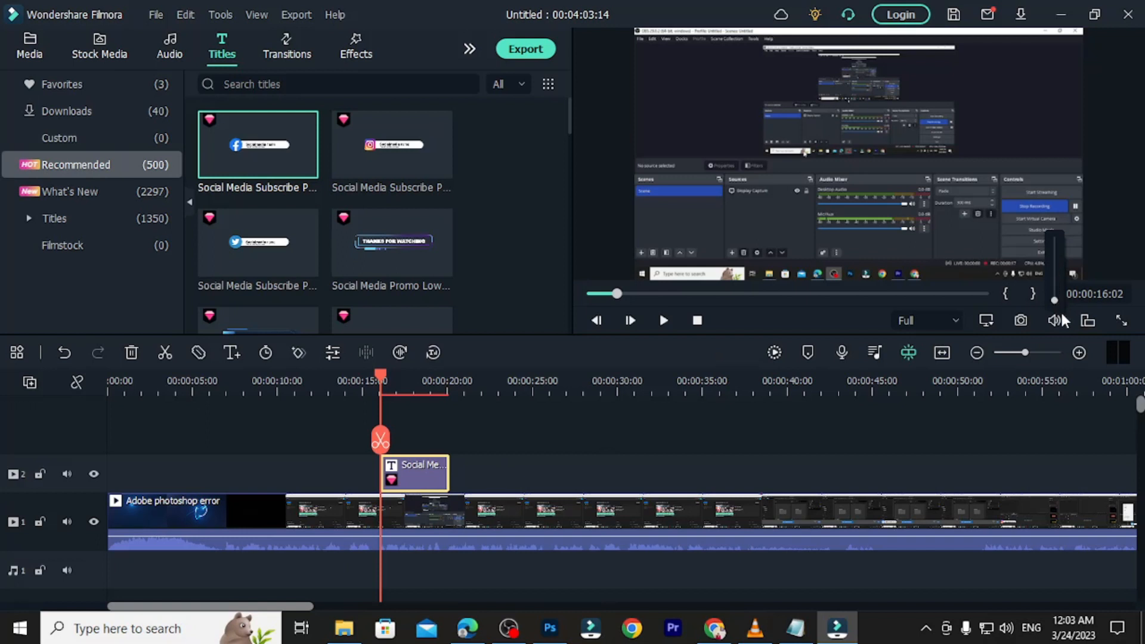
{"action": "left_click", "coordinate": [663, 323]}
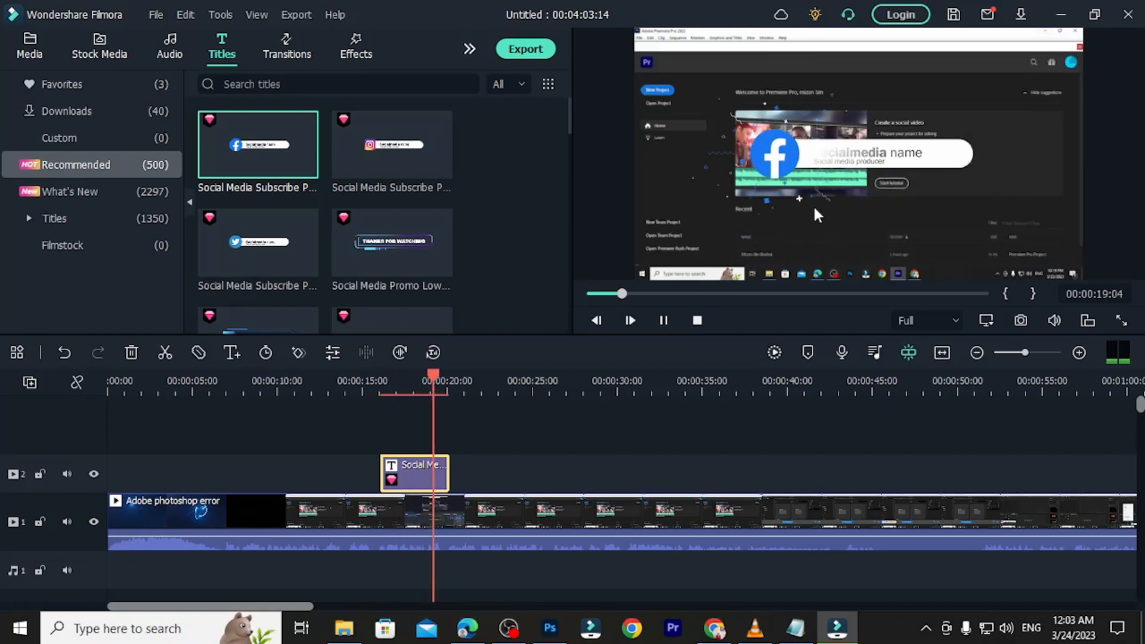
{"action": "left_click", "coordinate": [666, 323]}
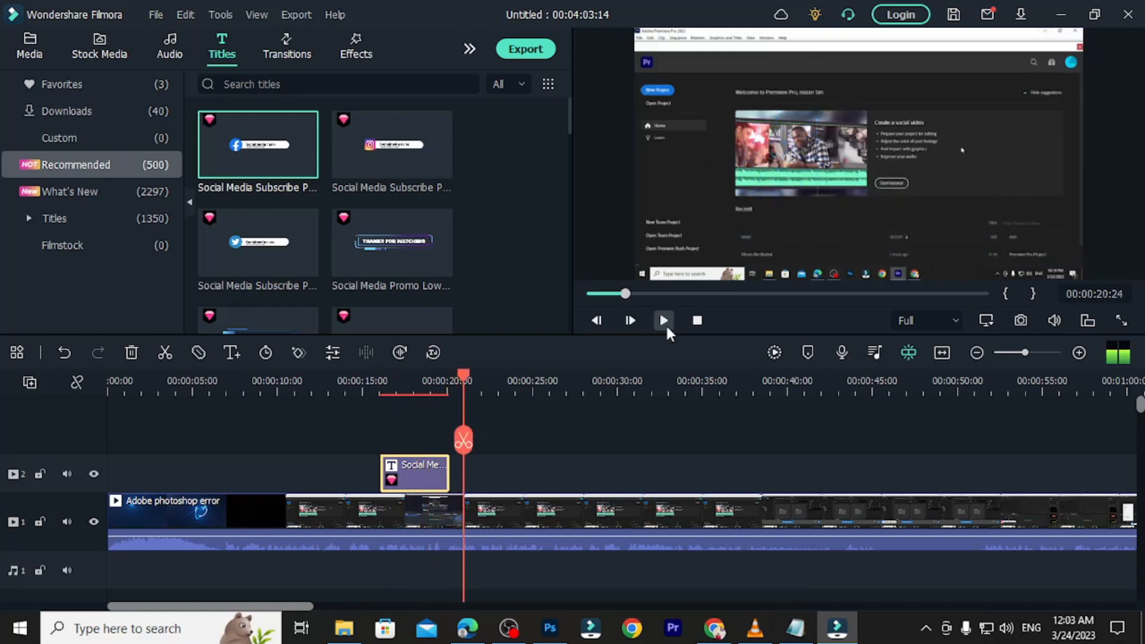
{"action": "left_click_drag", "start_coordinate": [460, 376], "coordinate": [405, 412]}
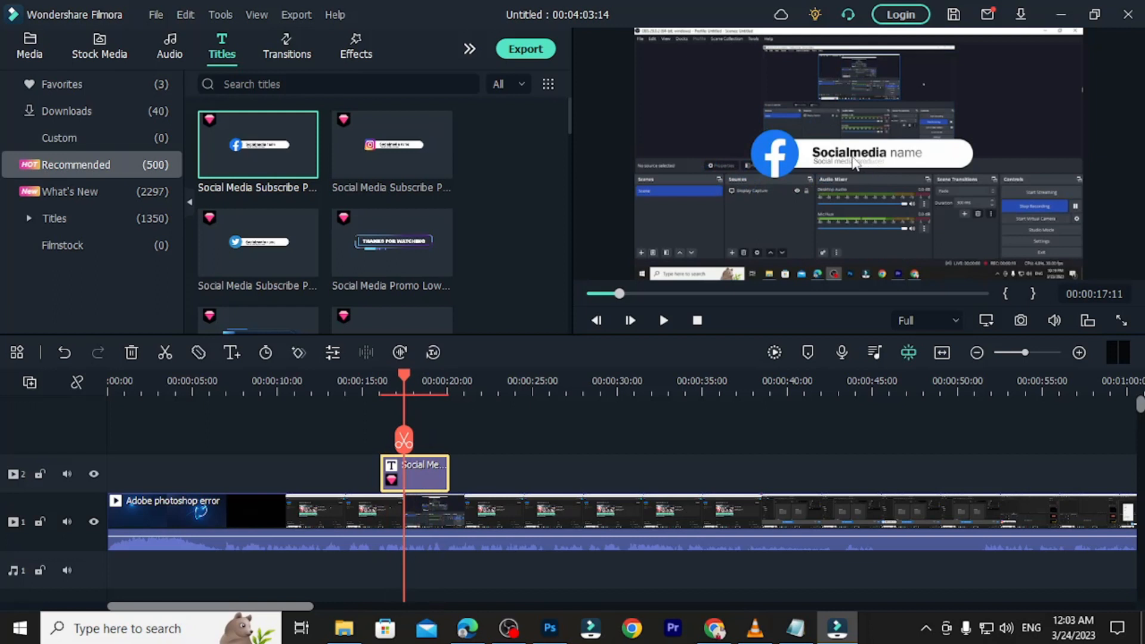
{"action": "left_click_drag", "start_coordinate": [402, 371], "coordinate": [386, 374]}
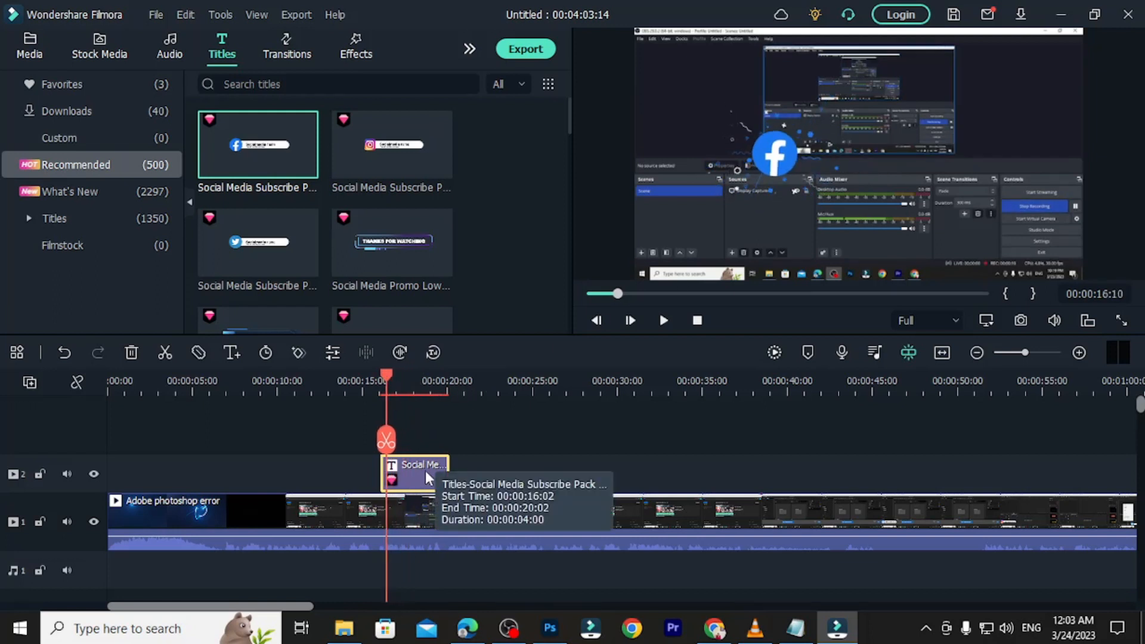
{"action": "left_click", "coordinate": [377, 379]}
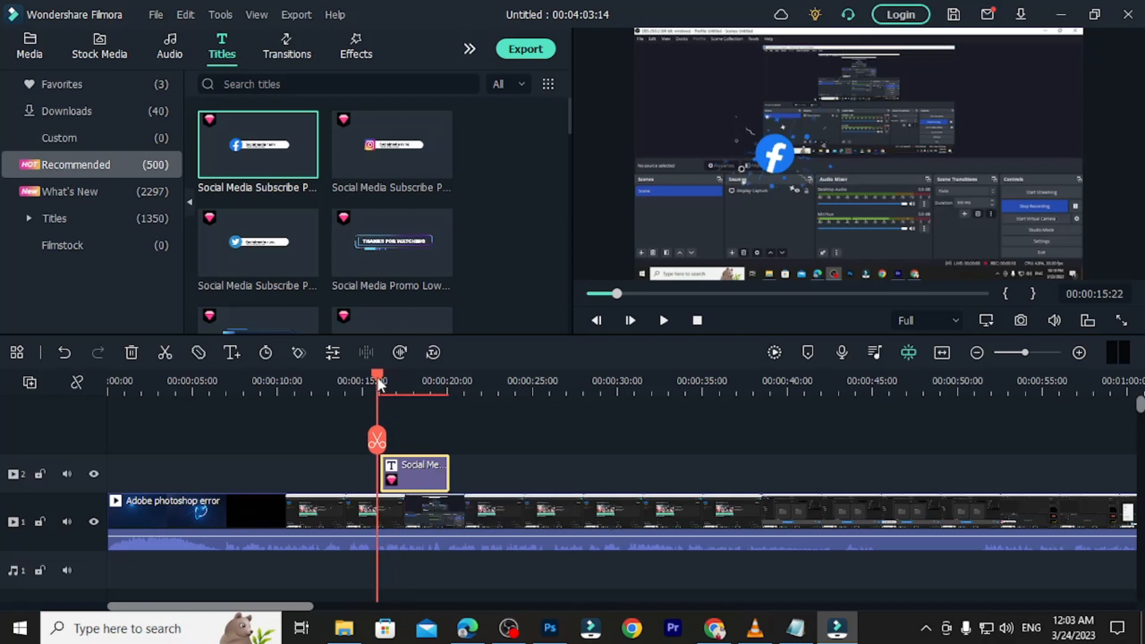
Replace the Facebook title's 'Socialmedia name' text with the creator's name.
{"action": "double_click", "coordinate": [421, 471]}
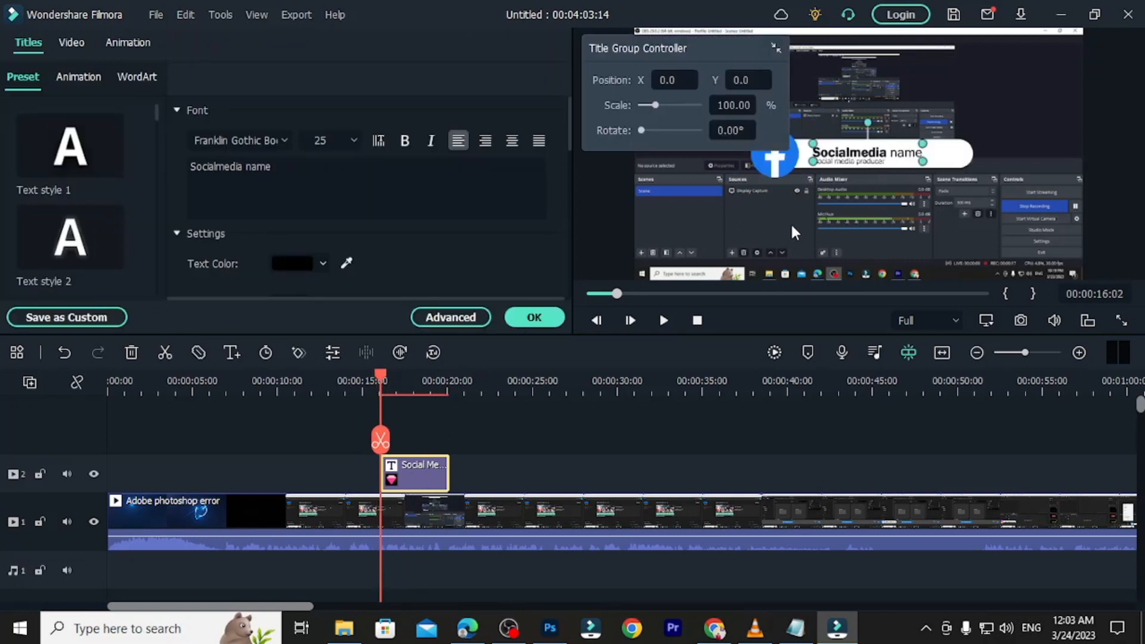
{"action": "left_click", "coordinate": [268, 171]}
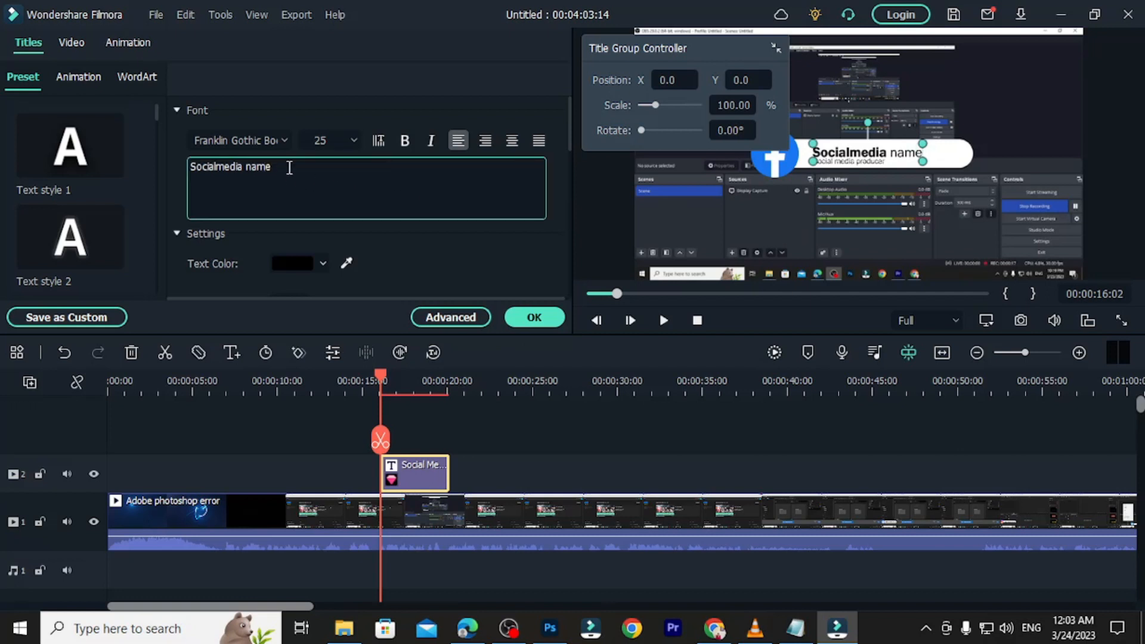
{"action": "left_click_drag", "start_coordinate": [289, 168], "coordinate": [192, 169]}
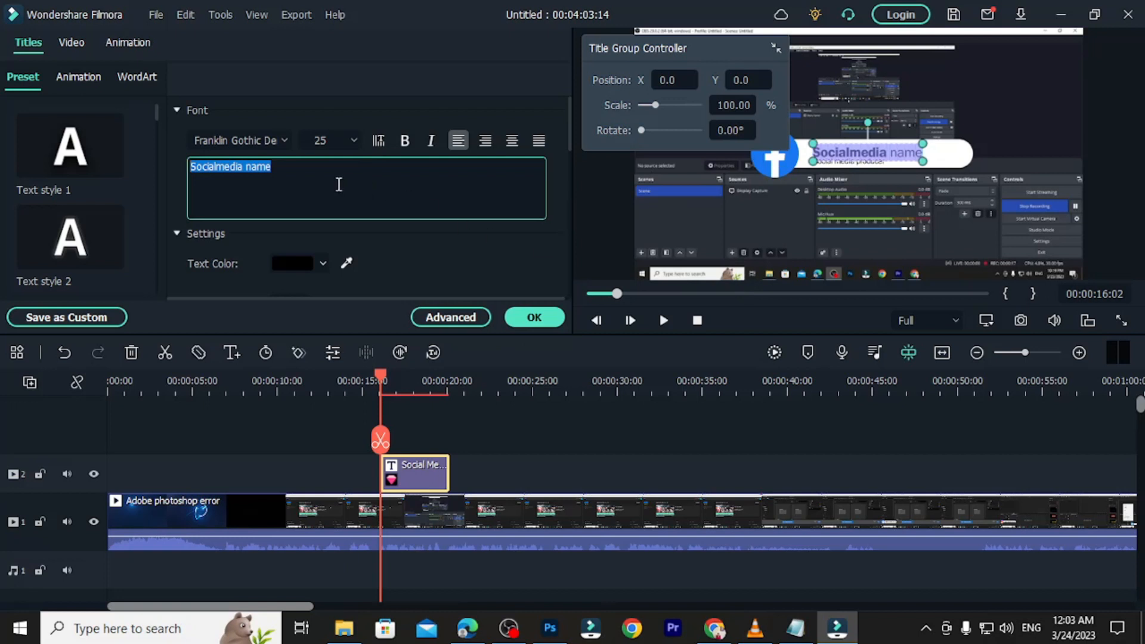
{"action": "left_click", "coordinate": [280, 167]}
{"action": "left_click_drag", "start_coordinate": [281, 167], "coordinate": [171, 168]}
{"action": "type", "text": "MIZA"}
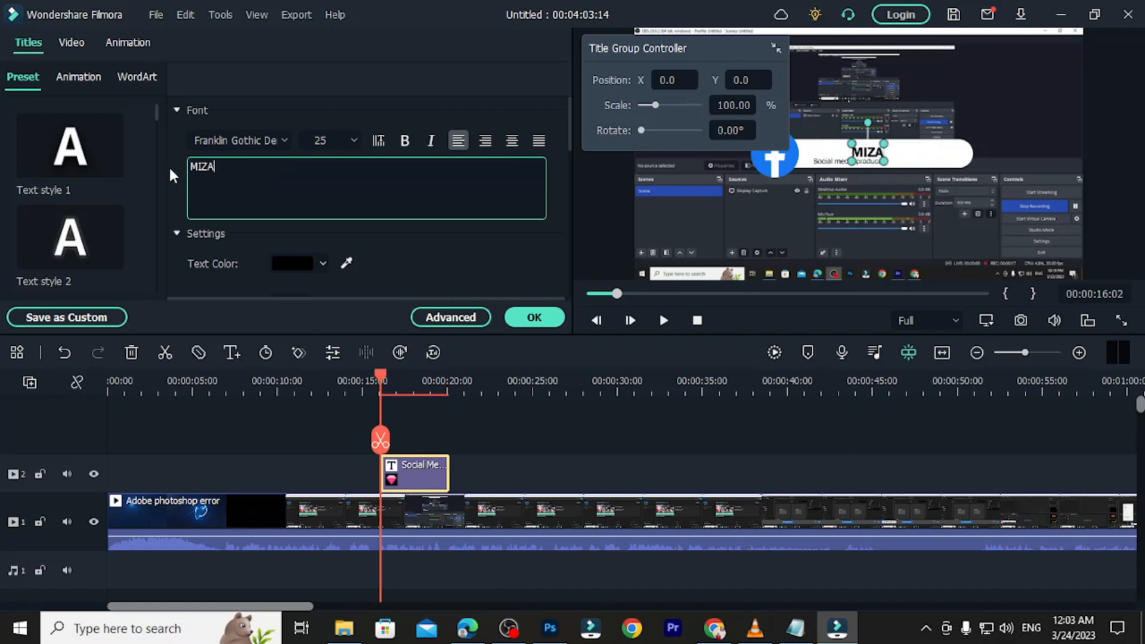
{"action": "type", "text": "N BIN BODRUL"}
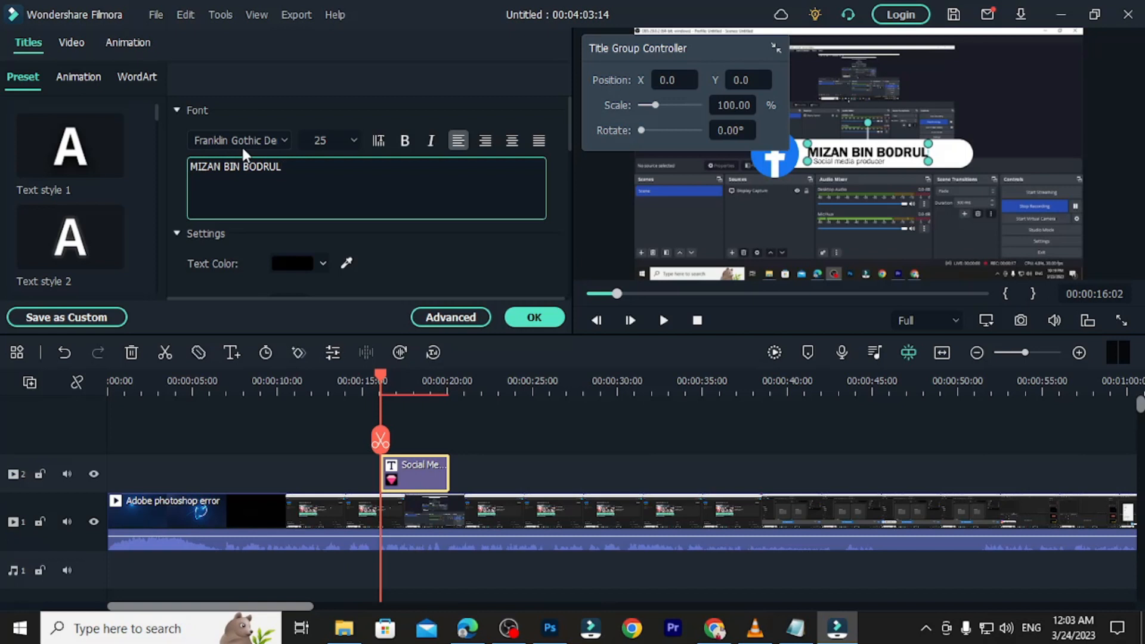
{"action": "left_click", "coordinate": [540, 317]}
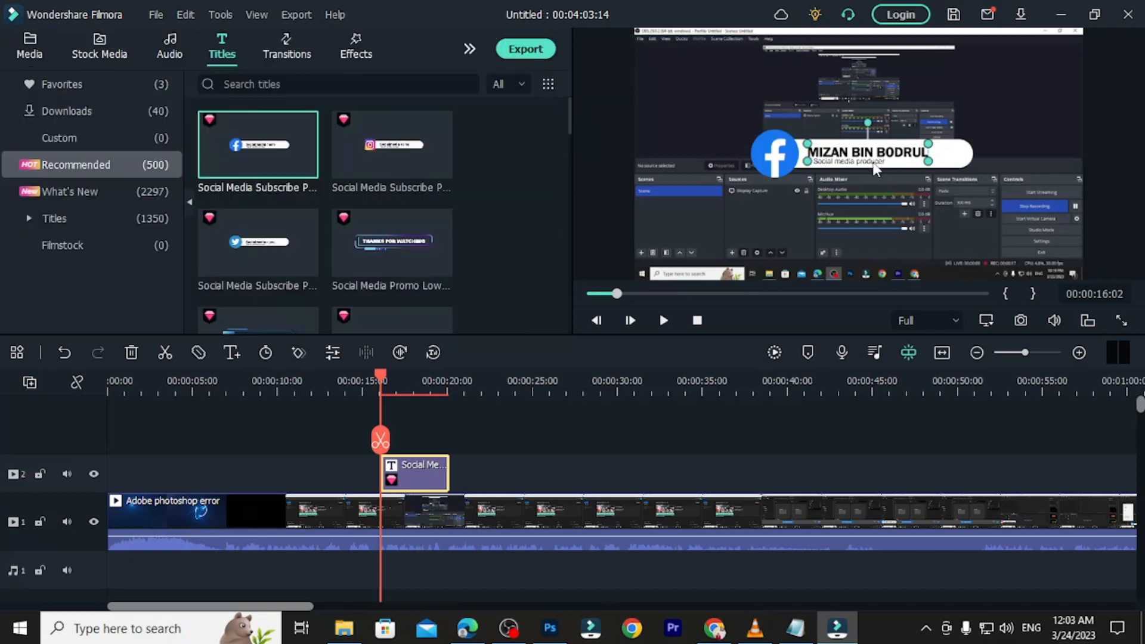
{"action": "left_click", "coordinate": [864, 161]}
Delete the Social media producer line and settle the name onto the white bar.
{"action": "mouse_move", "coordinate": [857, 157]}
{"action": "left_mouse_down"}
{"action": "mouse_move", "coordinate": [861, 170]}
{"action": "mouse_move", "coordinate": [882, 140]}
{"action": "mouse_move", "coordinate": [862, 161]}
{"action": "mouse_move", "coordinate": [846, 159]}
{"action": "mouse_move", "coordinate": [856, 156]}
{"action": "left_mouse_up"}
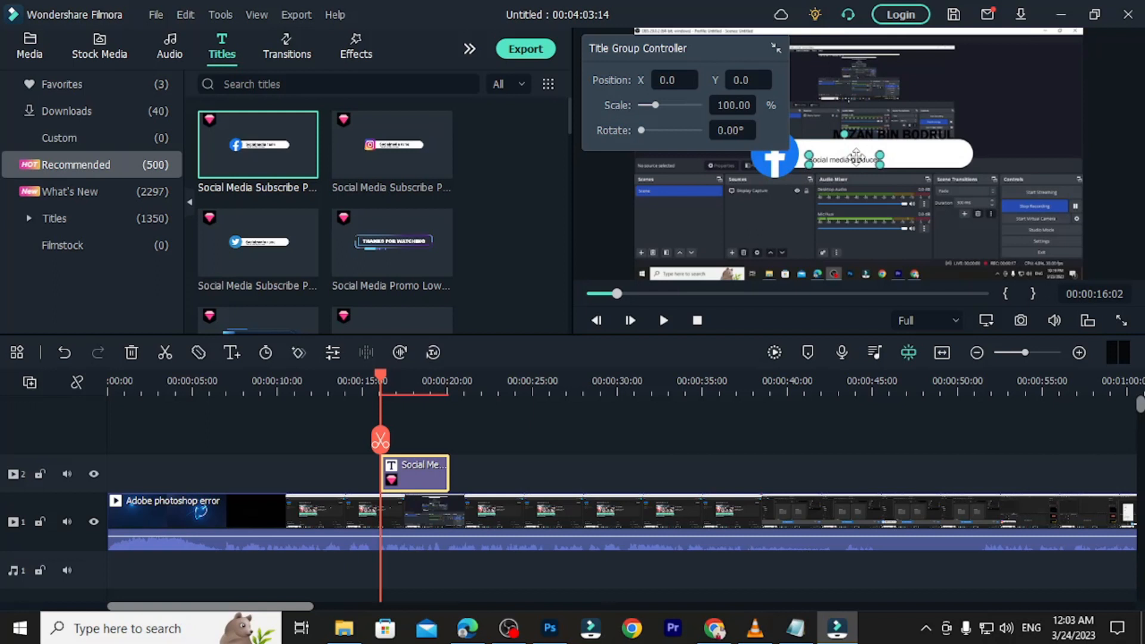
{"action": "key", "text": "Delete"}
{"action": "left_click", "coordinate": [874, 132]}
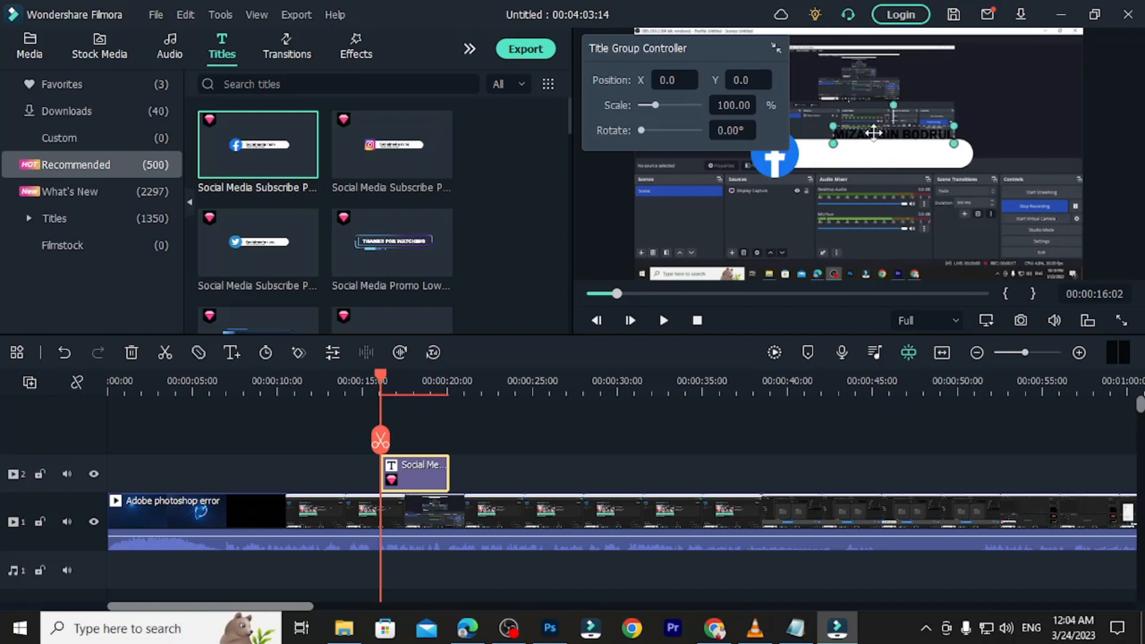
{"action": "left_click_drag", "start_coordinate": [874, 133], "coordinate": [850, 149]}
{"action": "left_click", "coordinate": [980, 159]}
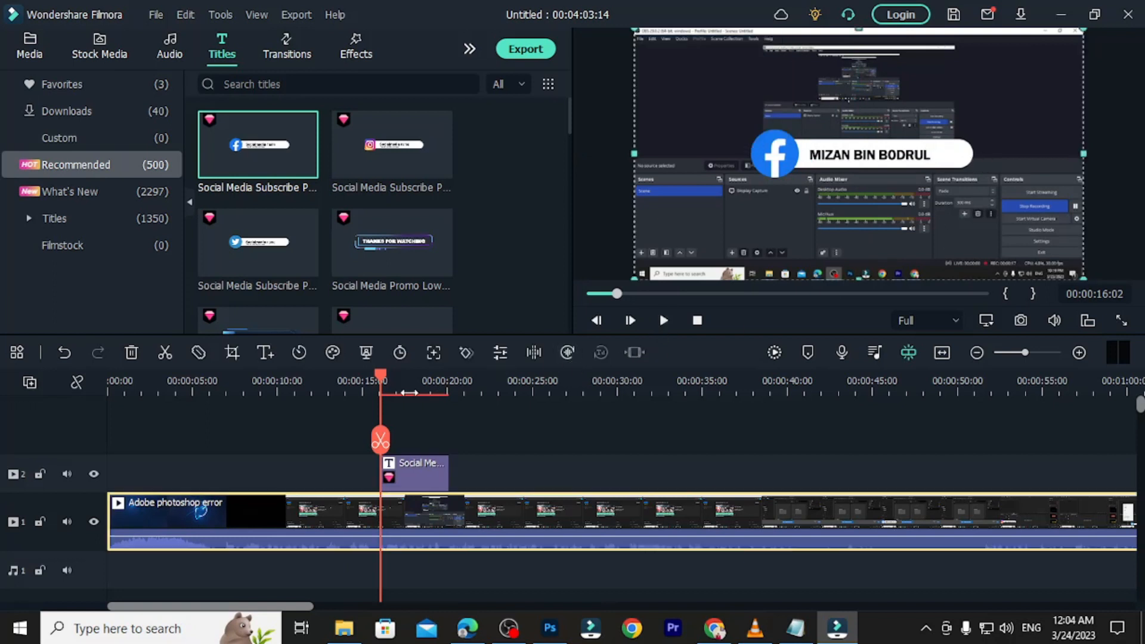
Play back and scrub the timeline to review the Facebook title.
{"action": "left_click", "coordinate": [377, 377]}
{"action": "left_click", "coordinate": [662, 322]}
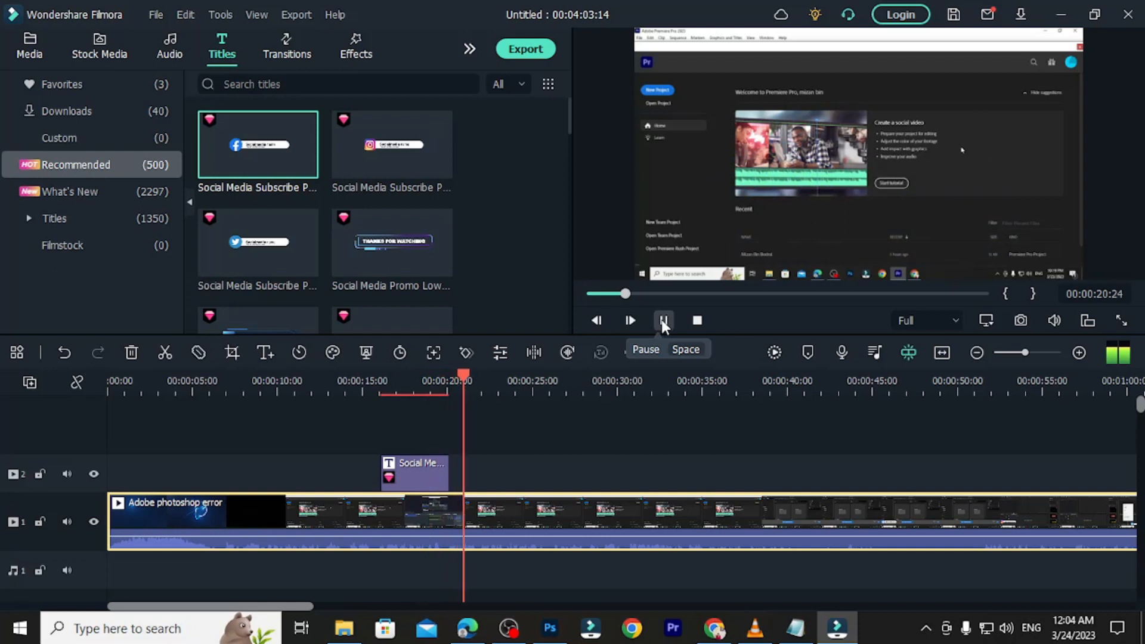
{"action": "left_click", "coordinate": [663, 322]}
{"action": "left_click_drag", "start_coordinate": [471, 374], "coordinate": [398, 388]}
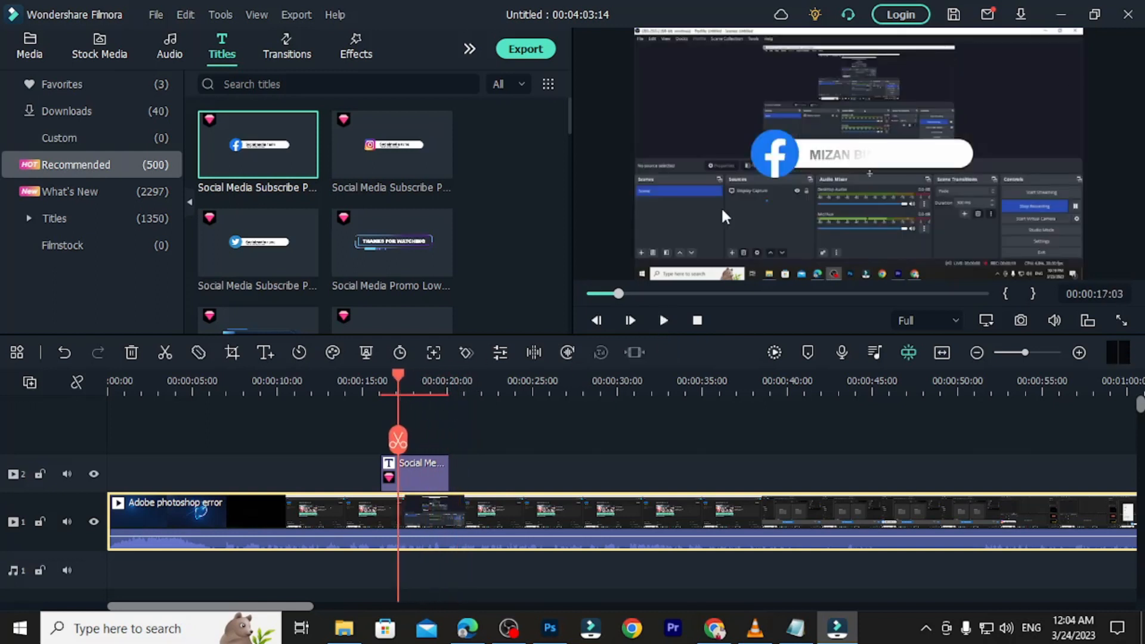
{"action": "left_click", "coordinate": [405, 376]}
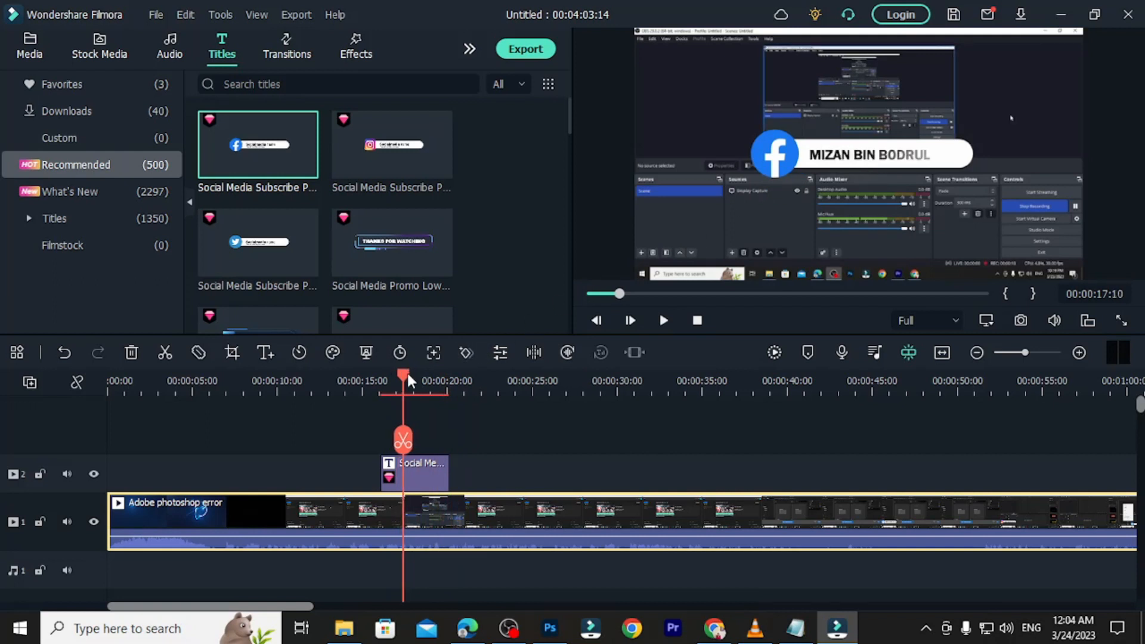
{"action": "left_click", "coordinate": [784, 158]}
Shrink the Facebook title into the bottom-left corner and move the name onto its bar.
{"action": "left_click_drag", "start_coordinate": [788, 154], "coordinate": [690, 234]}
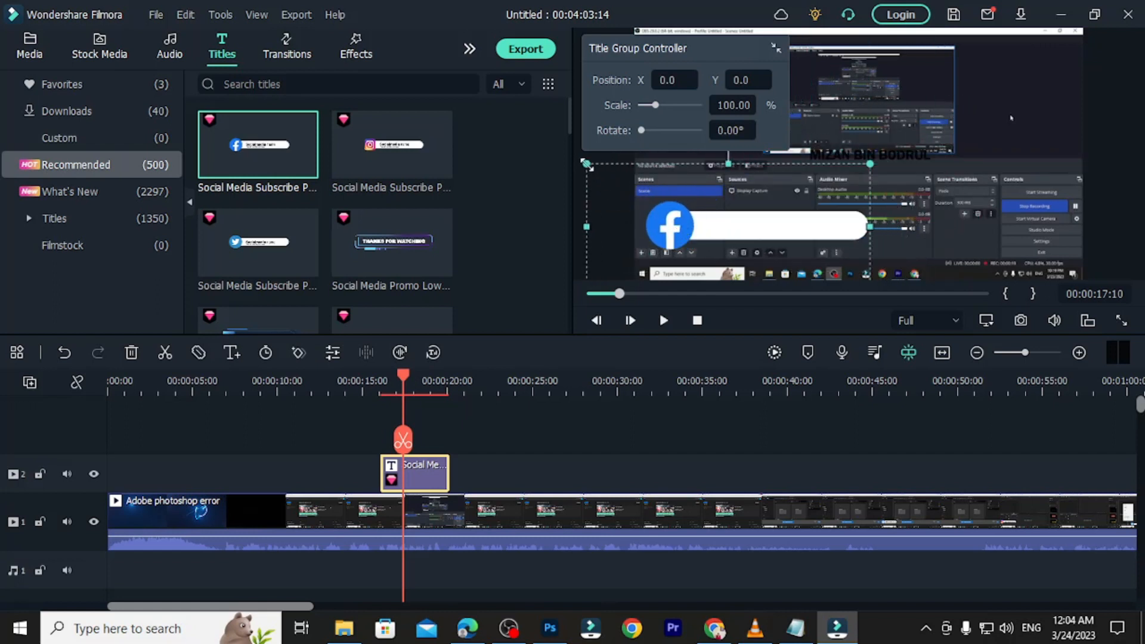
{"action": "left_click_drag", "start_coordinate": [587, 165], "coordinate": [685, 208]}
{"action": "left_click_drag", "start_coordinate": [751, 243], "coordinate": [679, 233]}
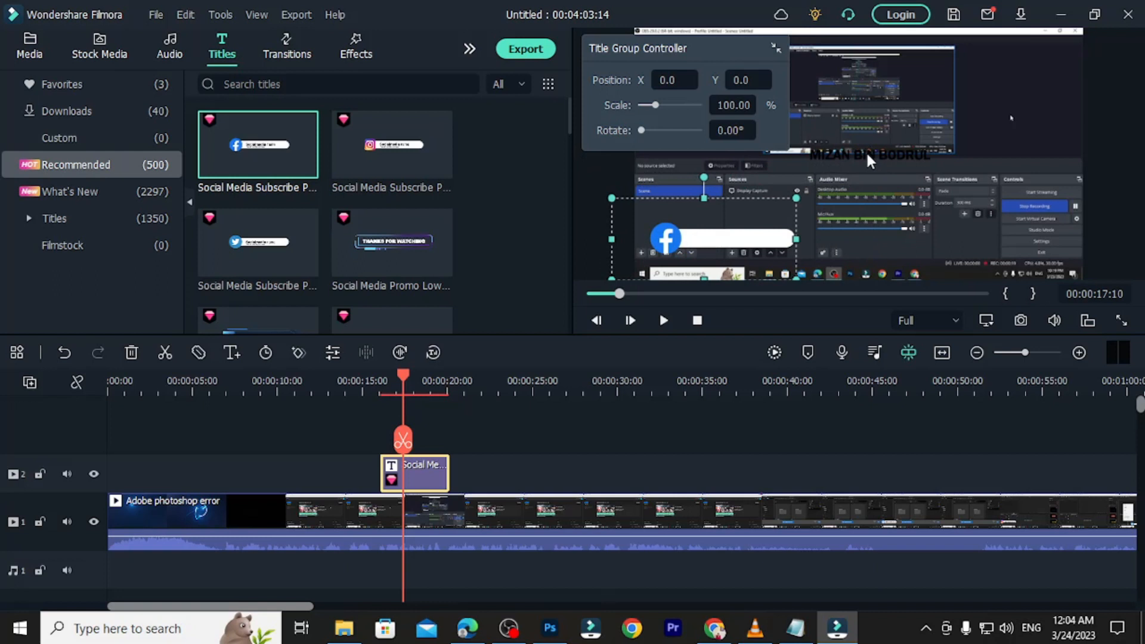
{"action": "left_click_drag", "start_coordinate": [864, 150], "coordinate": [734, 241]}
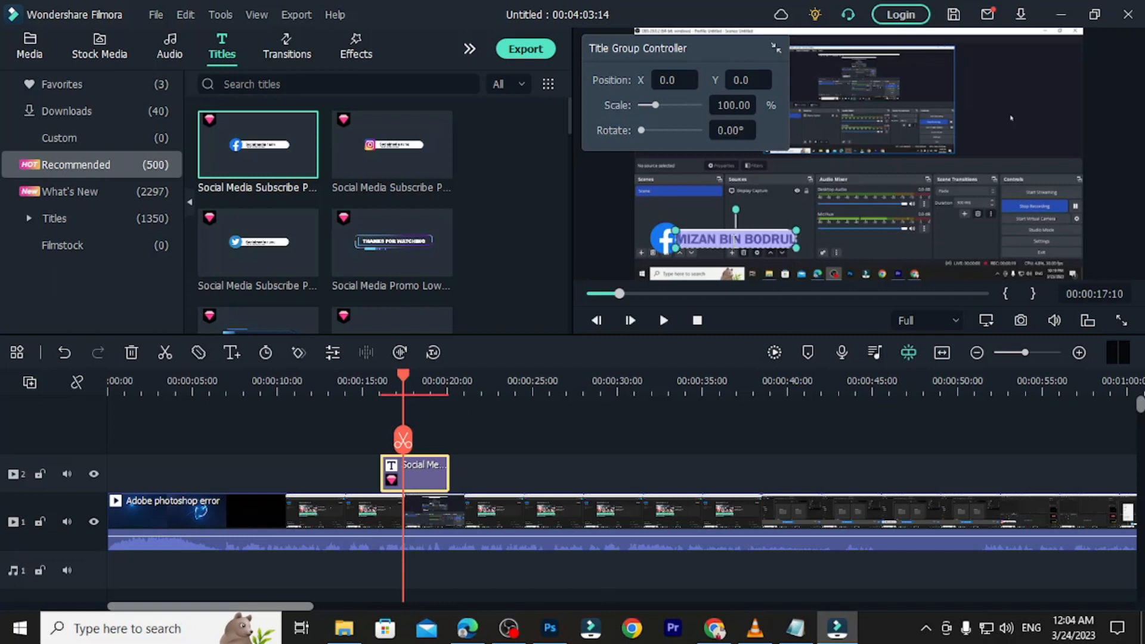
{"action": "double_click", "coordinate": [732, 240]}
Select the name's current font size of 25 in the title editor.
{"action": "double_click", "coordinate": [329, 142]}
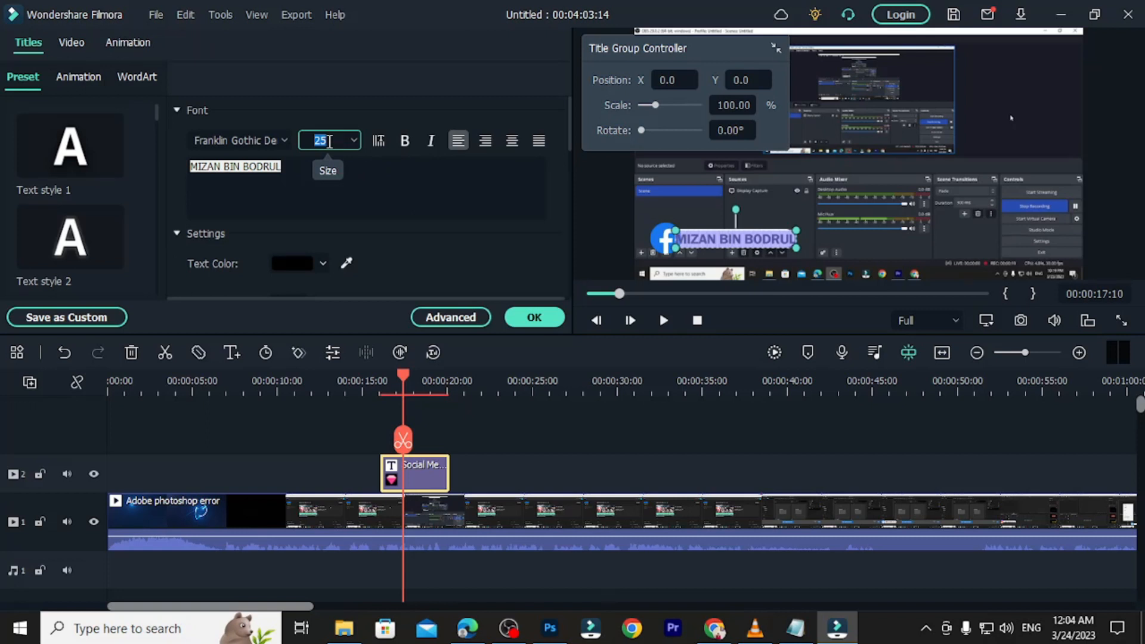
Apply font size 22 to the name, then move the playhead to about 00:00:24.
{"action": "type", "text": "22"}
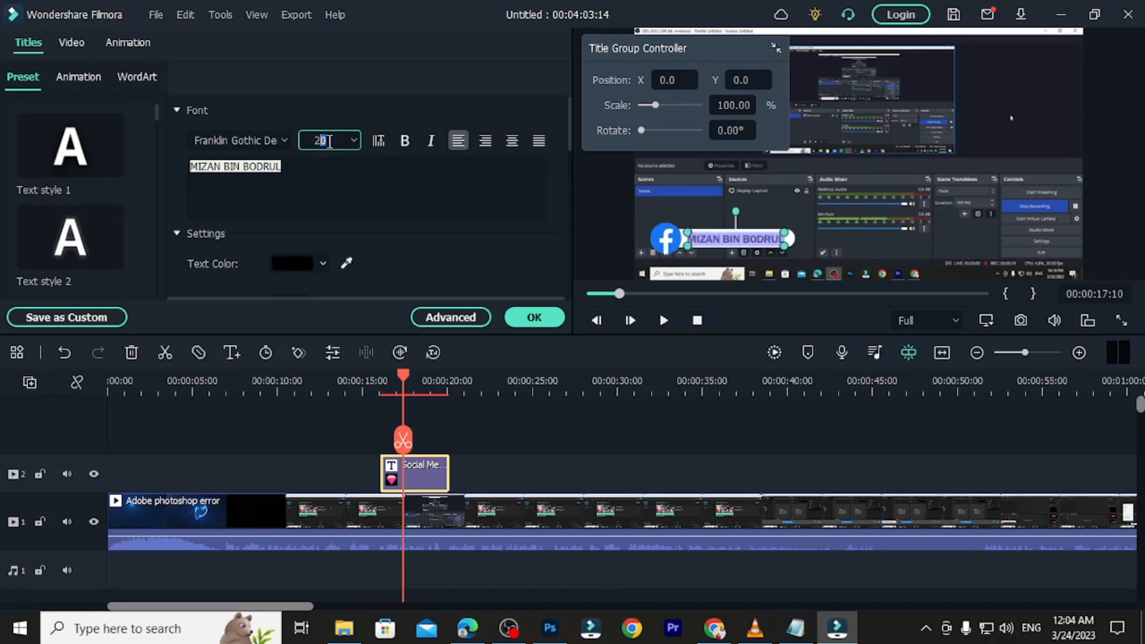
{"action": "left_click", "coordinate": [534, 322]}
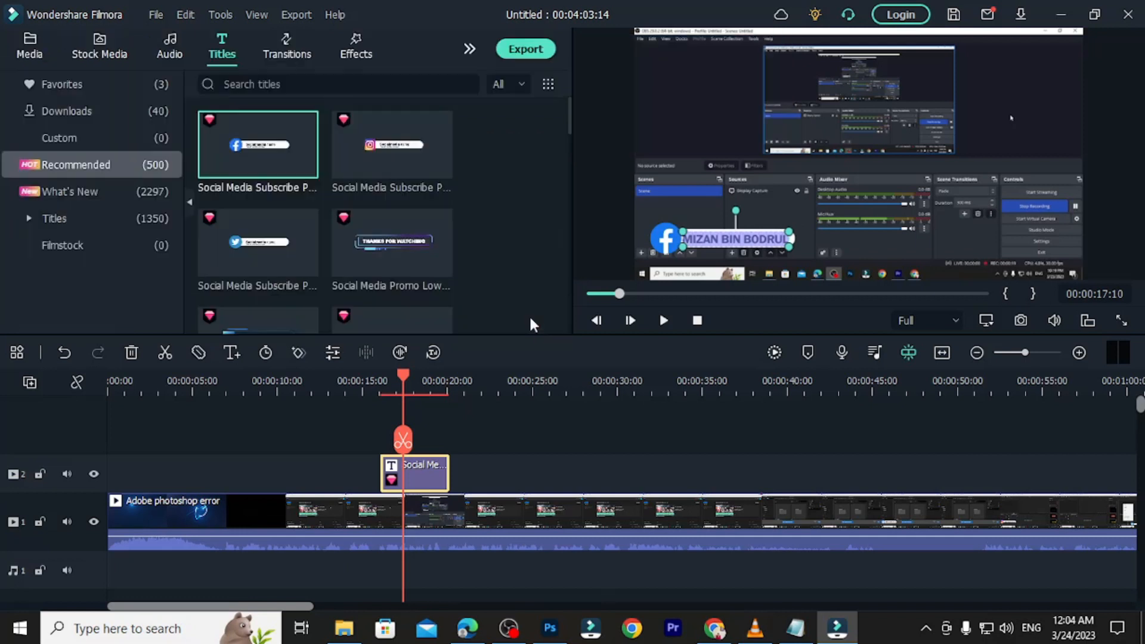
{"action": "left_click", "coordinate": [809, 230]}
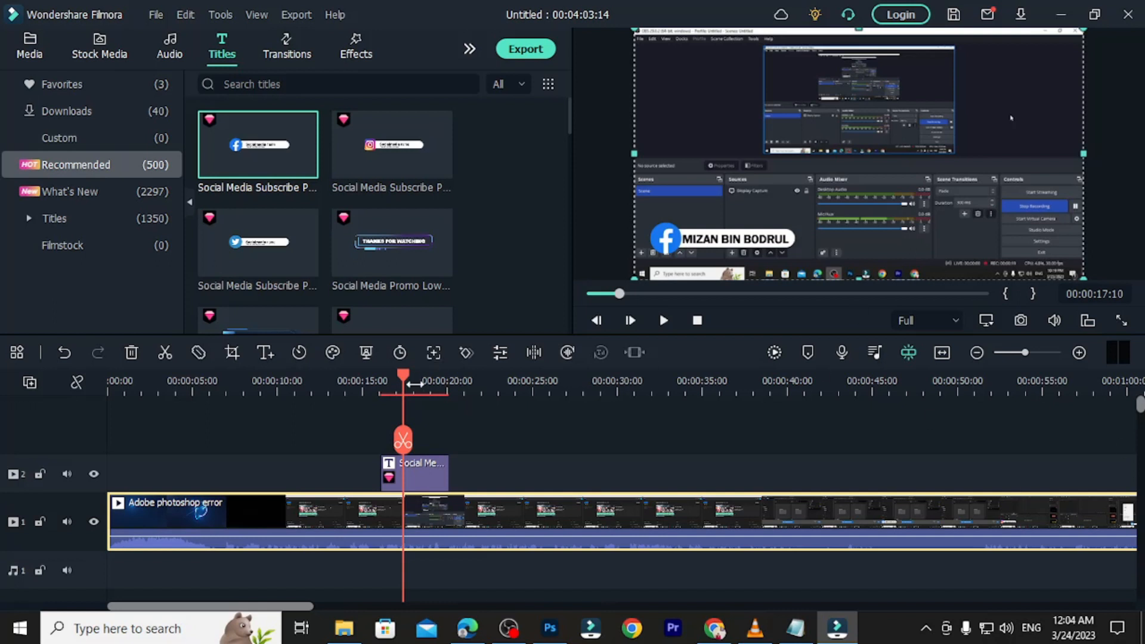
{"action": "left_click_drag", "start_coordinate": [403, 376], "coordinate": [528, 395]}
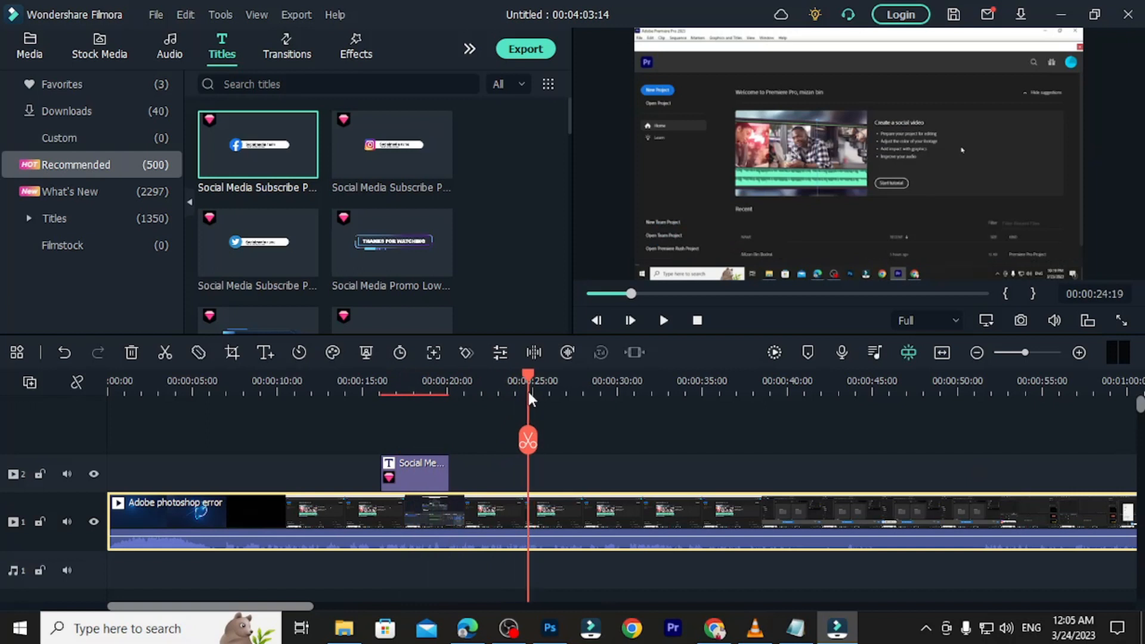
Add the Instagram Social Media Subscribe title to track 2 at 24 seconds.
{"action": "mouse_move", "coordinate": [366, 144]}
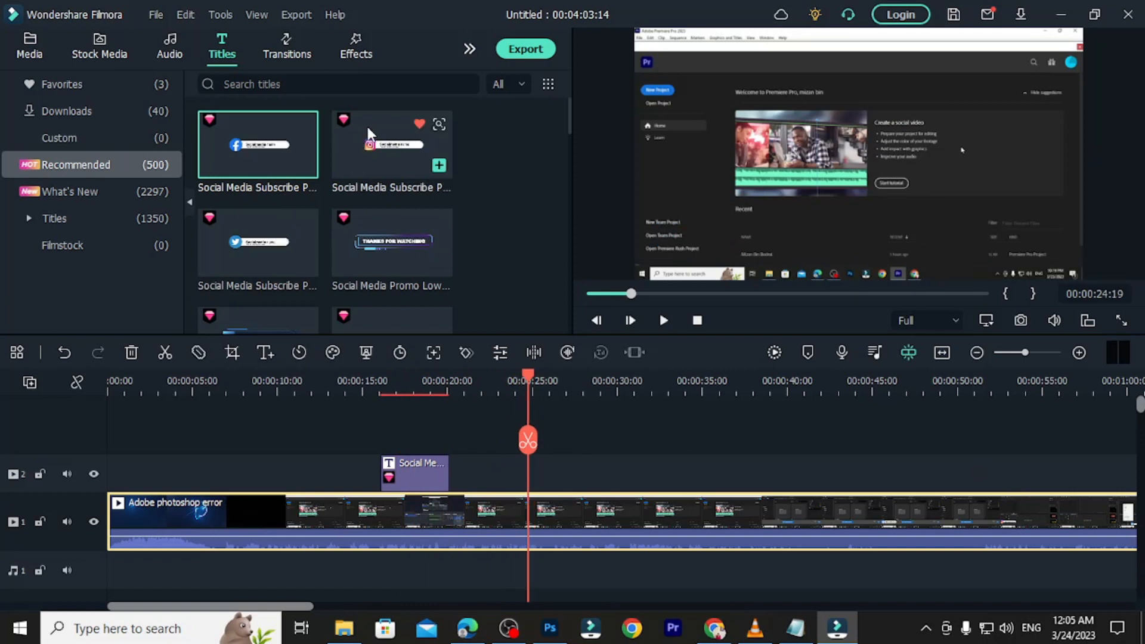
{"action": "left_click_drag", "start_coordinate": [367, 124], "coordinate": [557, 490]}
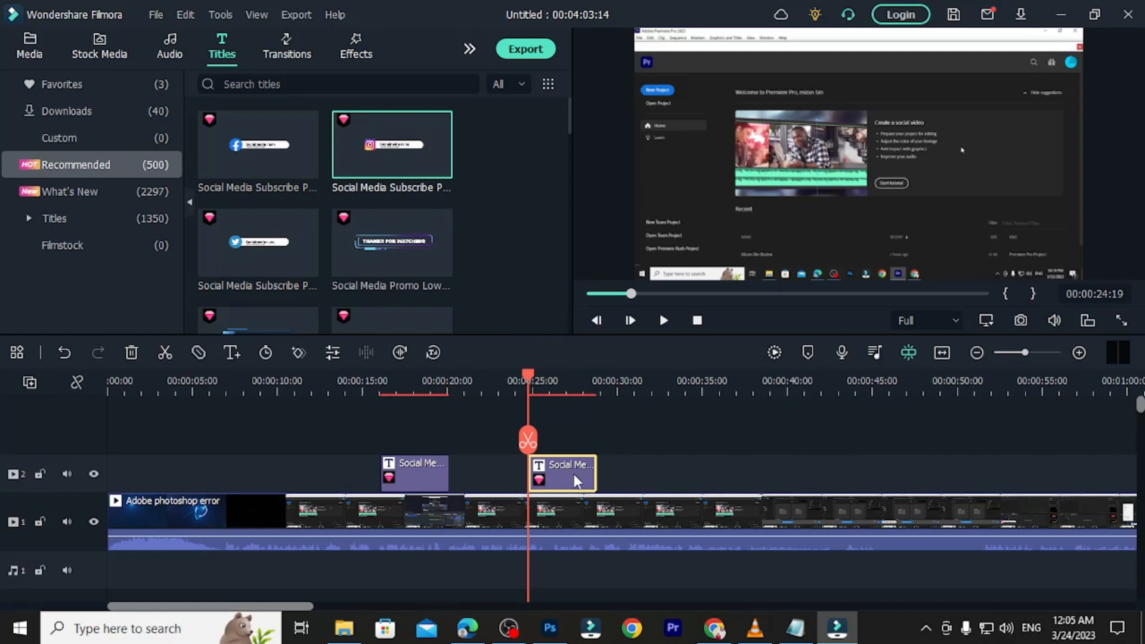
{"action": "double_click", "coordinate": [573, 473]}
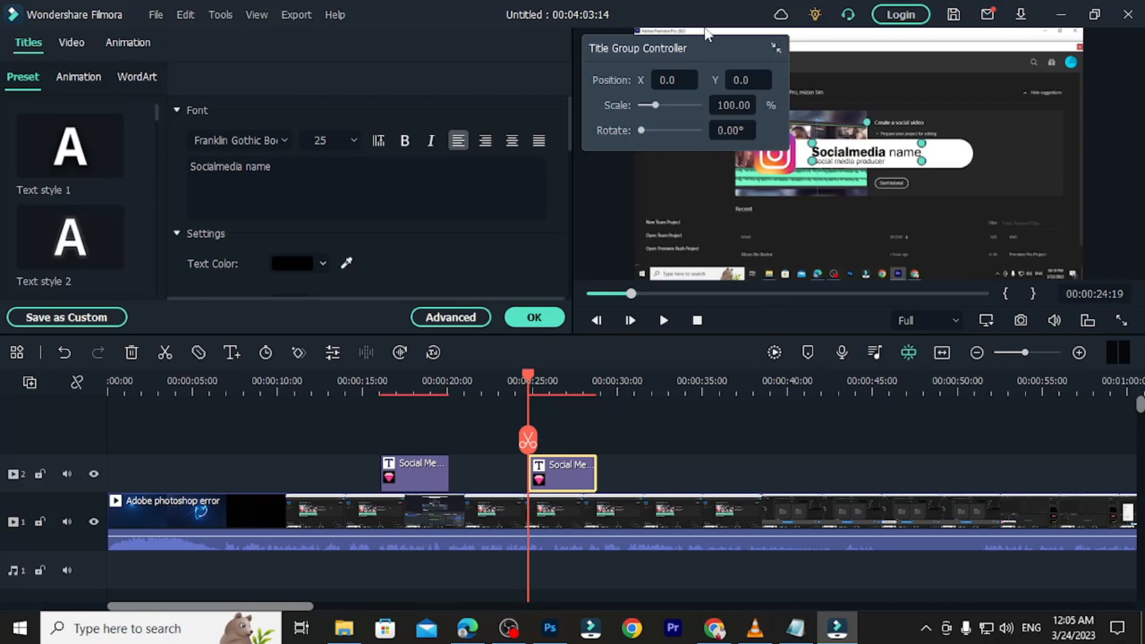
{"action": "left_click_drag", "start_coordinate": [696, 47], "coordinate": [536, 18]}
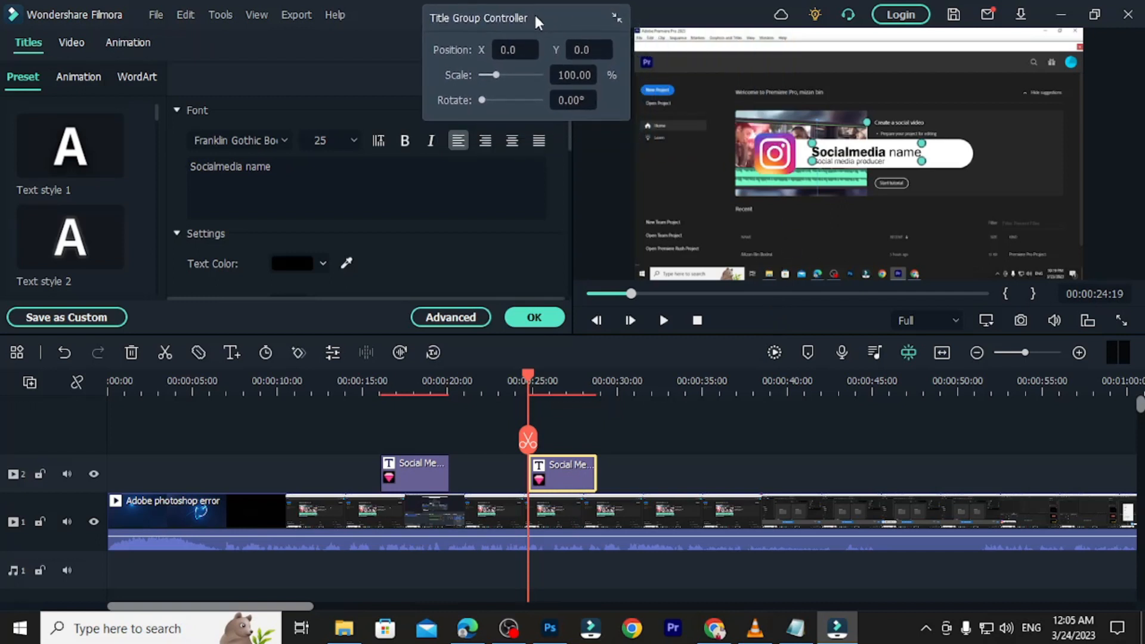
Shrink the Instagram title into the bottom-left corner and move its name text onto the bar.
{"action": "left_click", "coordinate": [773, 165]}
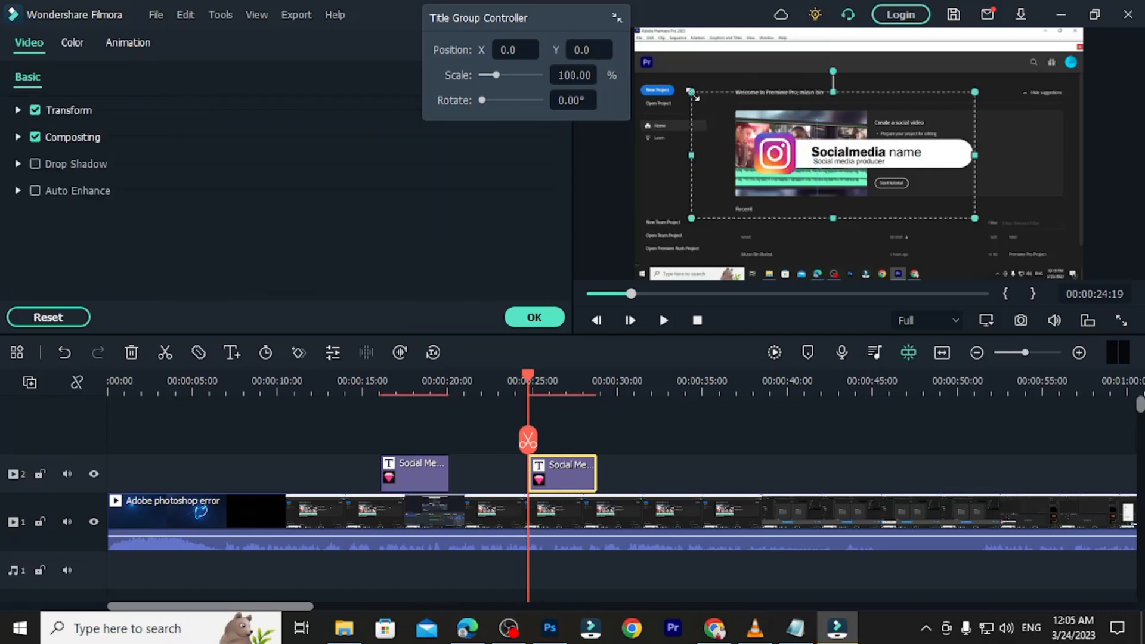
{"action": "left_click_drag", "start_coordinate": [690, 91], "coordinate": [778, 130]}
{"action": "left_click_drag", "start_coordinate": [839, 179], "coordinate": [660, 258]}
{"action": "left_click", "coordinate": [834, 143]}
{"action": "left_click_drag", "start_coordinate": [841, 145], "coordinate": [705, 250]}
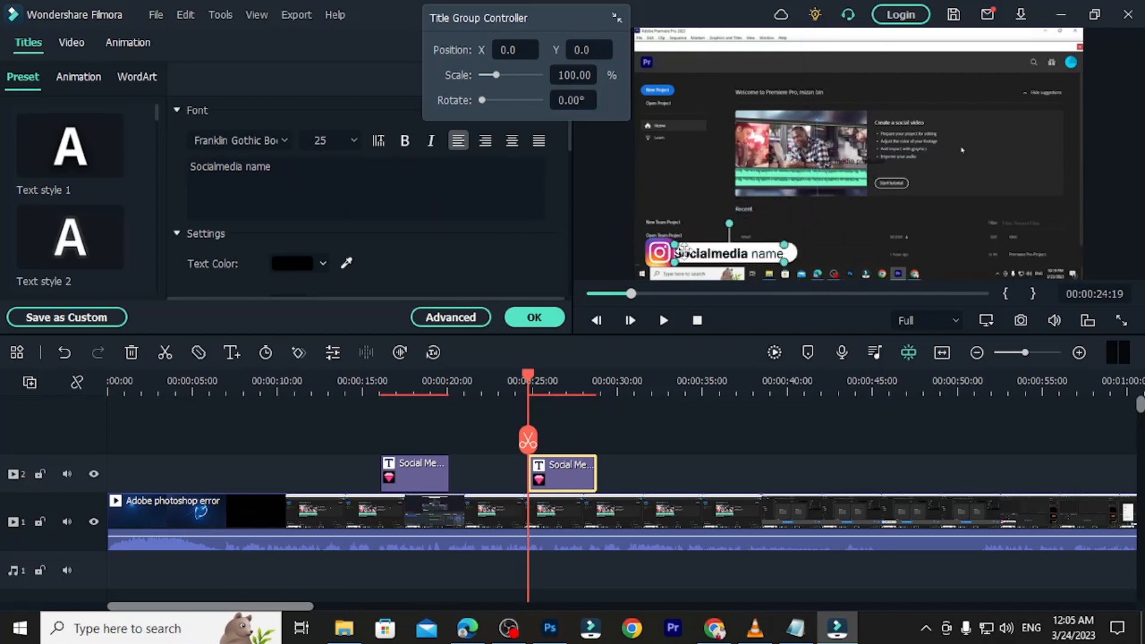
{"action": "left_click_drag", "start_coordinate": [280, 172], "coordinate": [191, 167]}
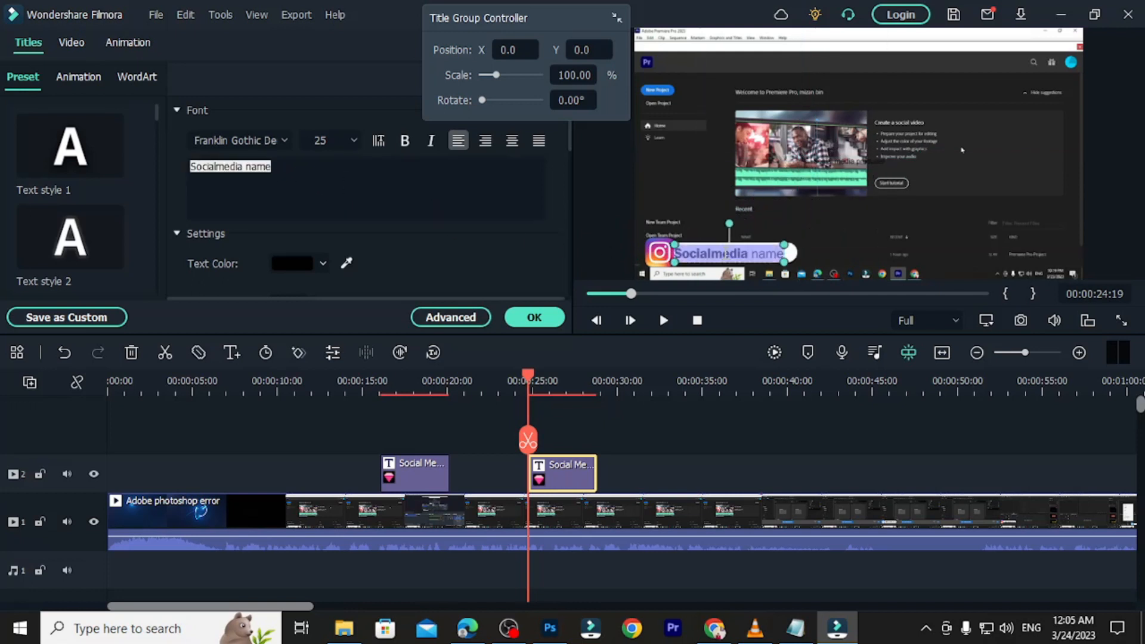
{"action": "left_click", "coordinate": [298, 177]}
{"action": "left_click_drag", "start_coordinate": [275, 168], "coordinate": [192, 165]}
{"action": "key", "text": "BackSpace"}
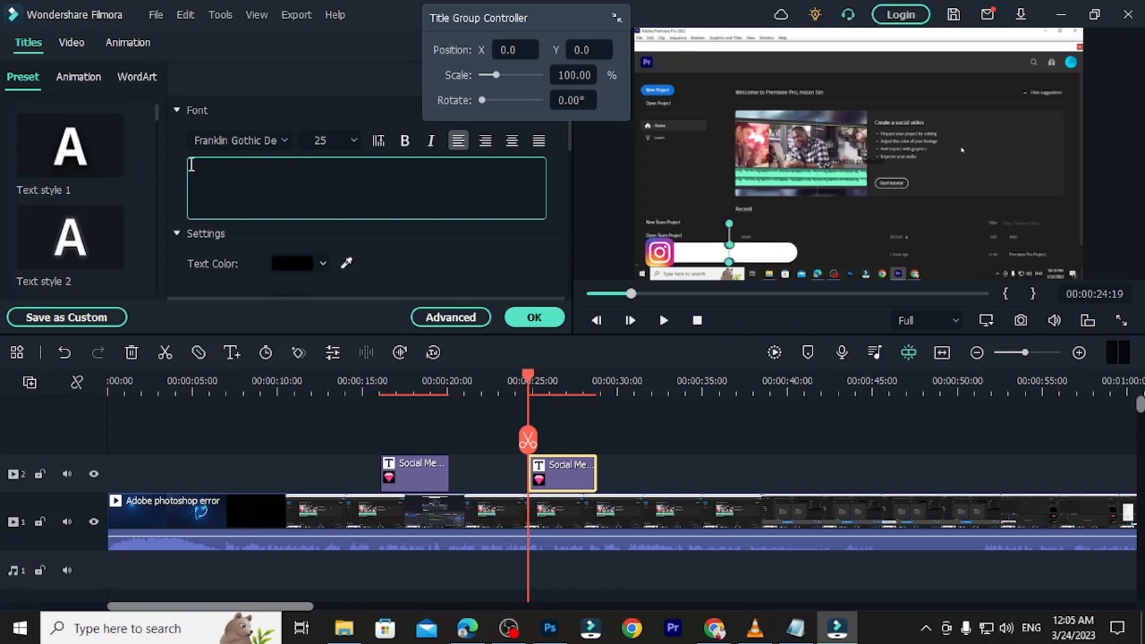
{"action": "type", "text": "MIZAN"}
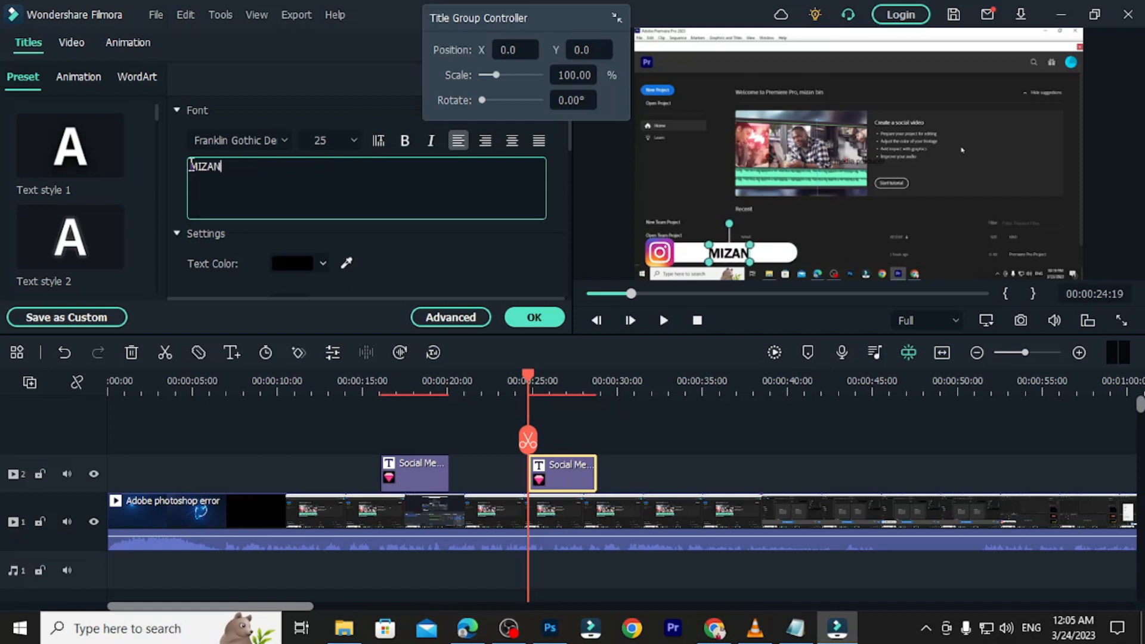
{"action": "type", "text": "BINBD"}
{"action": "key", "text": "BackSpace"}
{"action": "key", "text": "BackSpace"}
{"action": "key", "text": "BackSpace"}
{"action": "key", "text": "BackSpace"}
{"action": "key", "text": "BackSpace"}
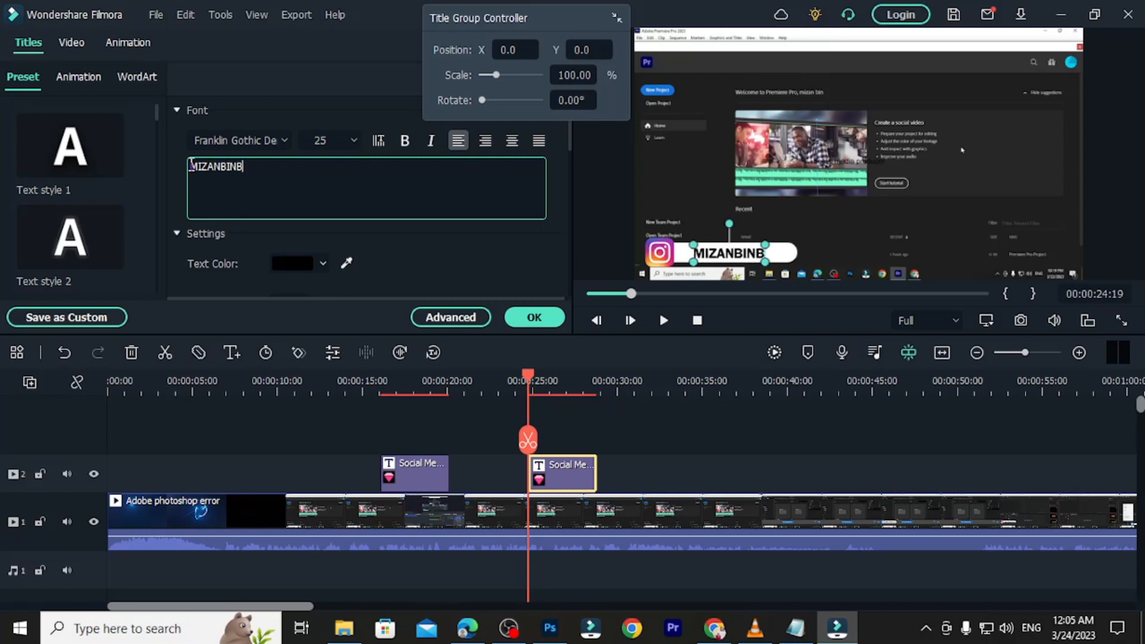
{"action": "type", "text": "BIN BODRUL"}
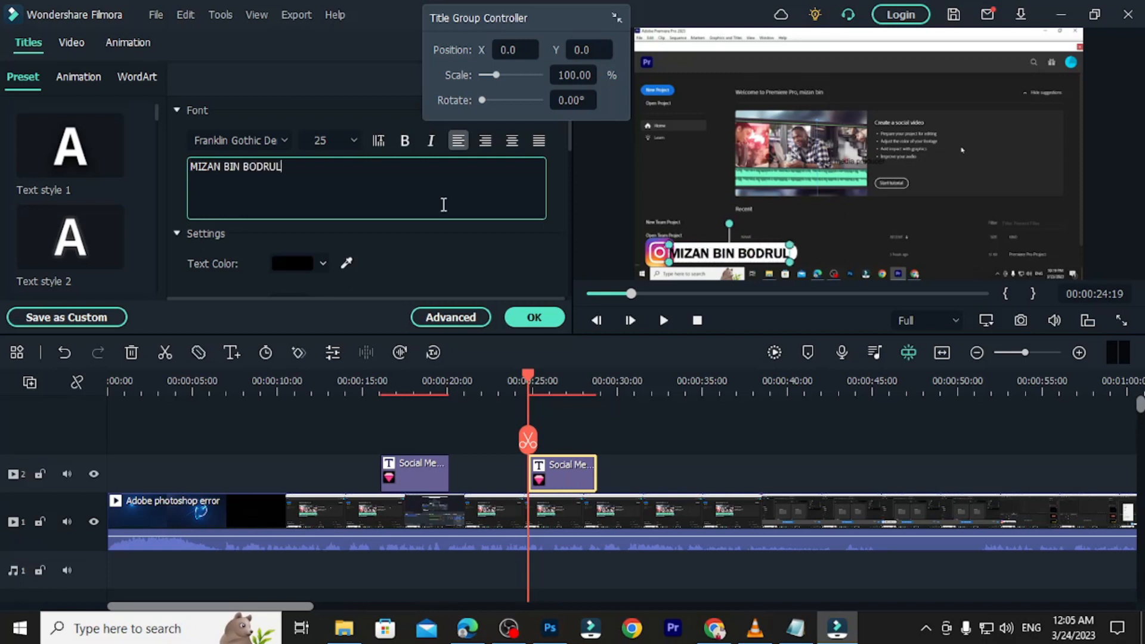
{"action": "left_click", "coordinate": [534, 317]}
Delete the 'media producer' subtitle, nudge the name left, and move the playhead to 00:00:31:00.
{"action": "left_click", "coordinate": [820, 250]}
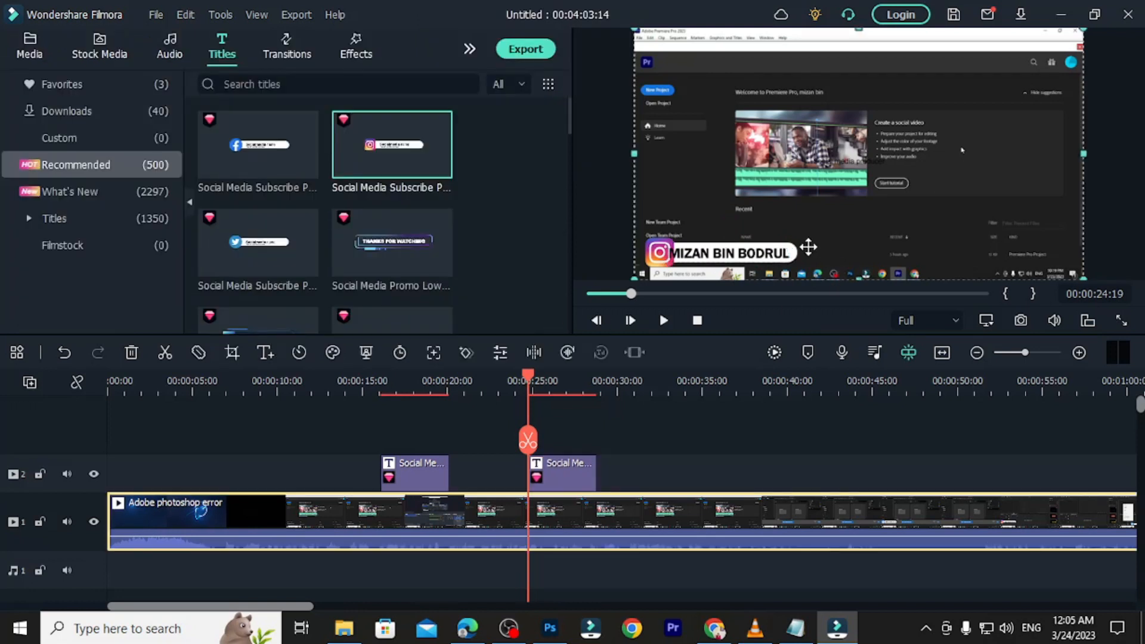
{"action": "left_click", "coordinate": [742, 257]}
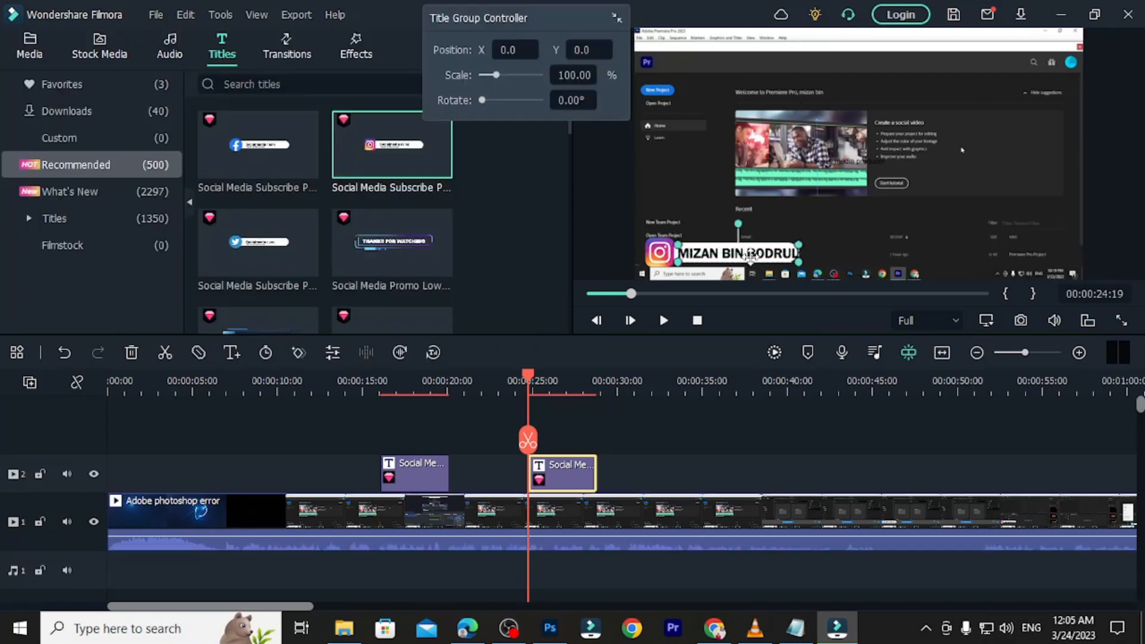
{"action": "left_click", "coordinate": [858, 160]}
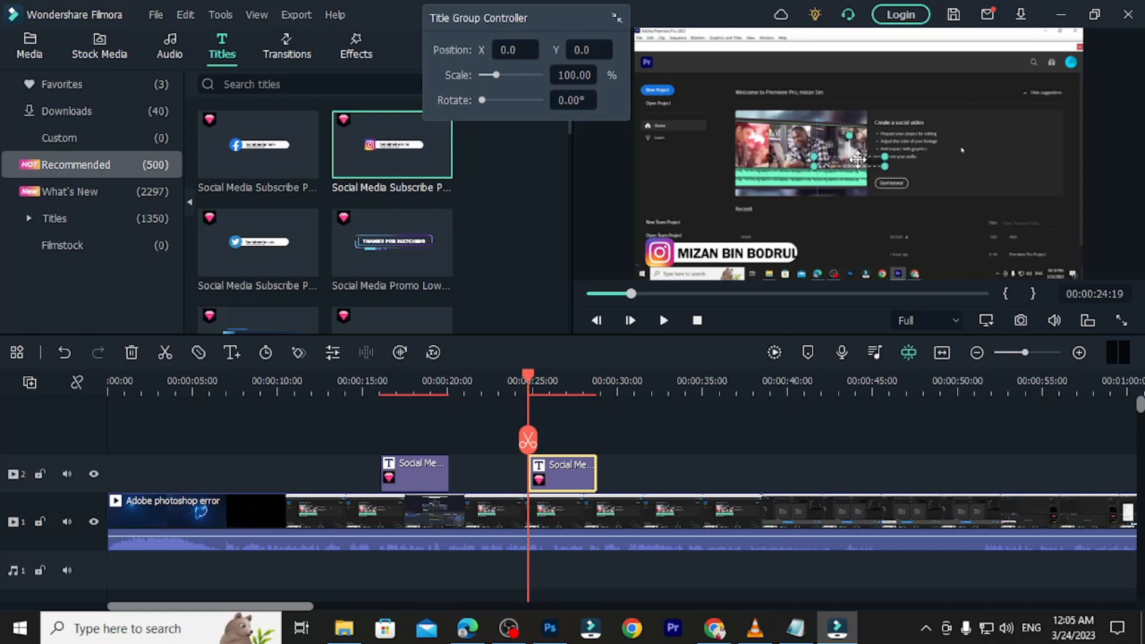
{"action": "key", "text": "Delete"}
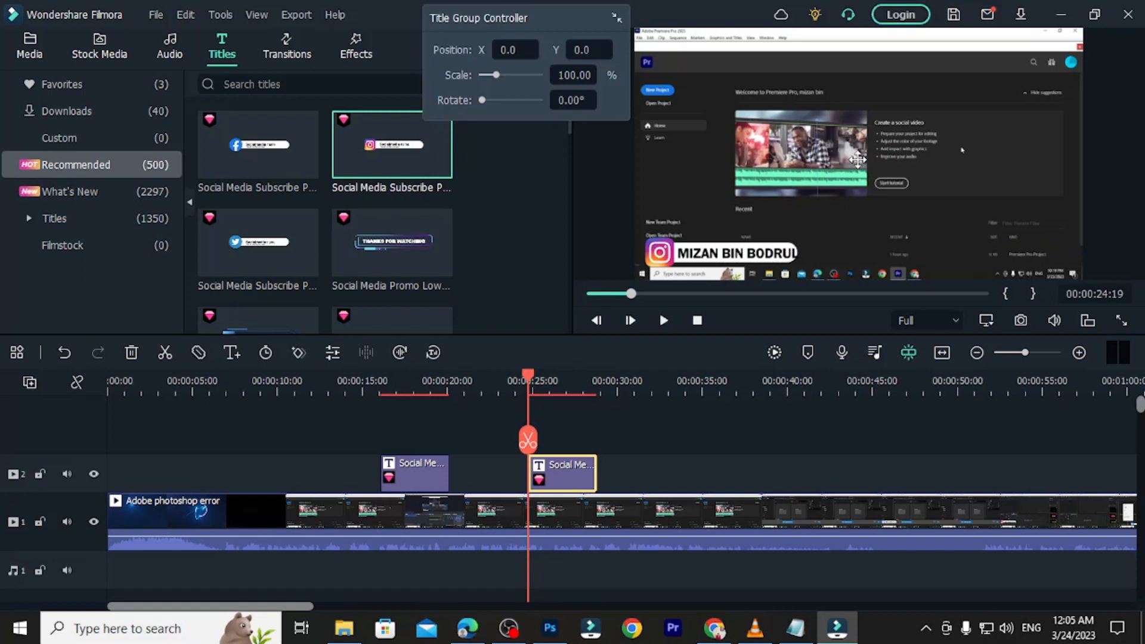
{"action": "left_click", "coordinate": [728, 257]}
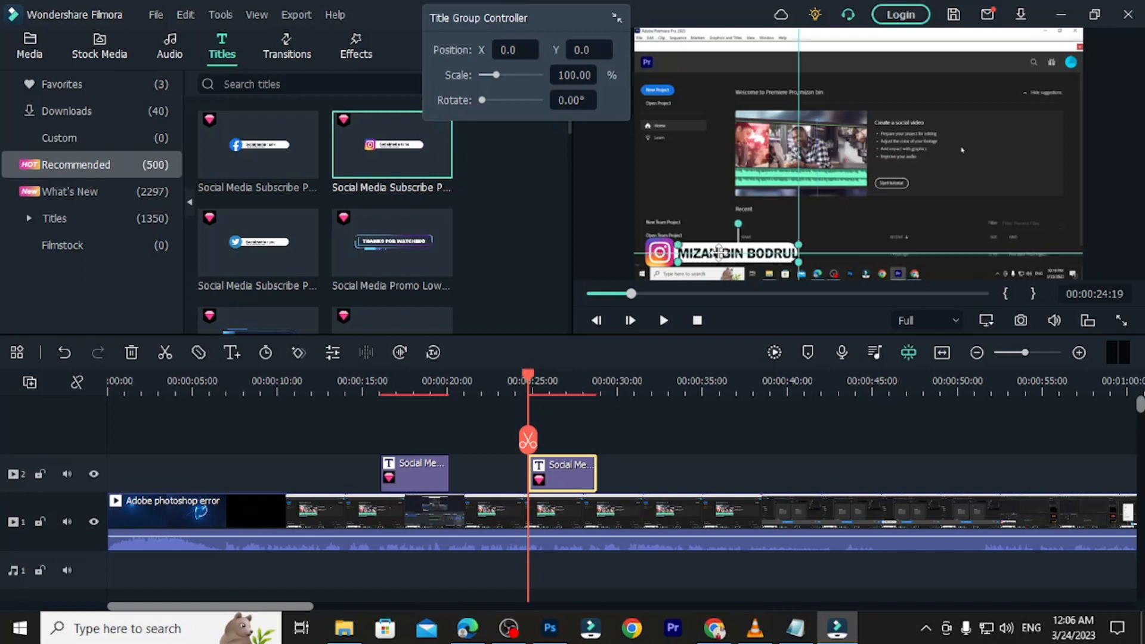
{"action": "key", "text": "Left"}
{"action": "key", "text": "Left"}
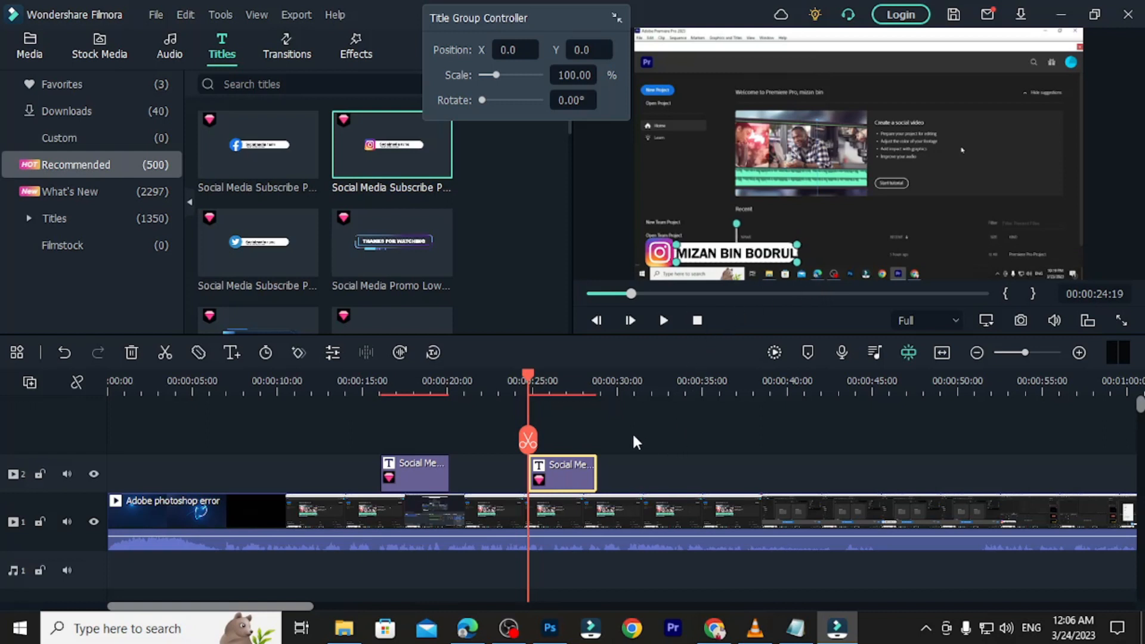
{"action": "mouse_move", "coordinate": [309, 266]}
{"action": "left_click_drag", "start_coordinate": [528, 372], "coordinate": [633, 386]}
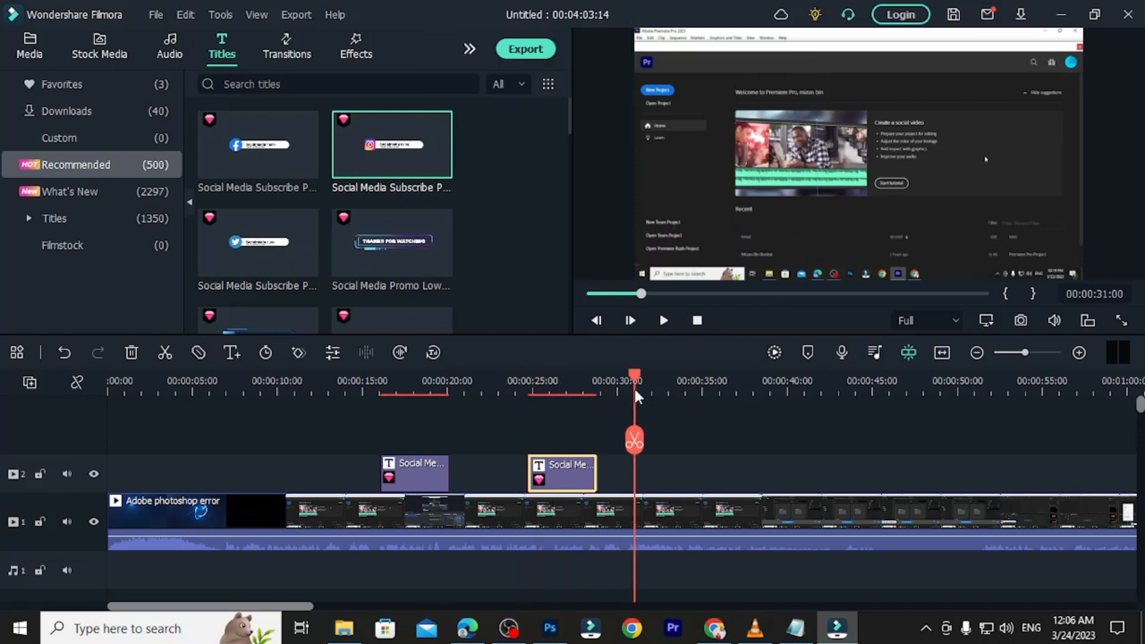
Place the Twitter title on track 2 at 00:31 and delete its 'Social media producer' subtitle.
{"action": "mouse_move", "coordinate": [227, 271]}
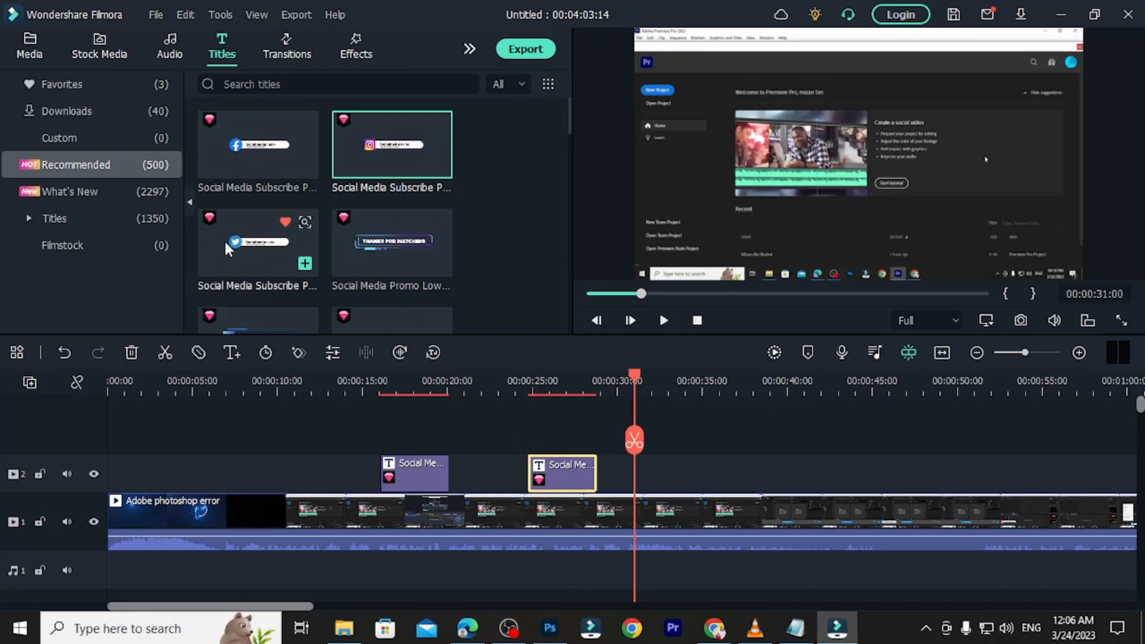
{"action": "left_click_drag", "start_coordinate": [220, 238], "coordinate": [638, 473]}
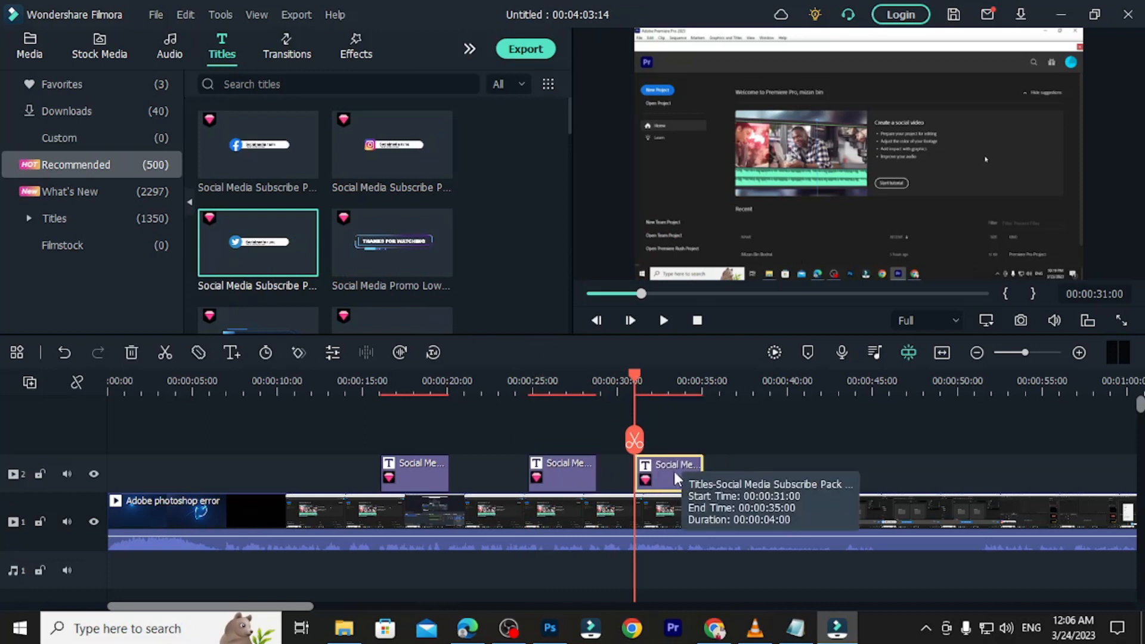
{"action": "double_click", "coordinate": [660, 469]}
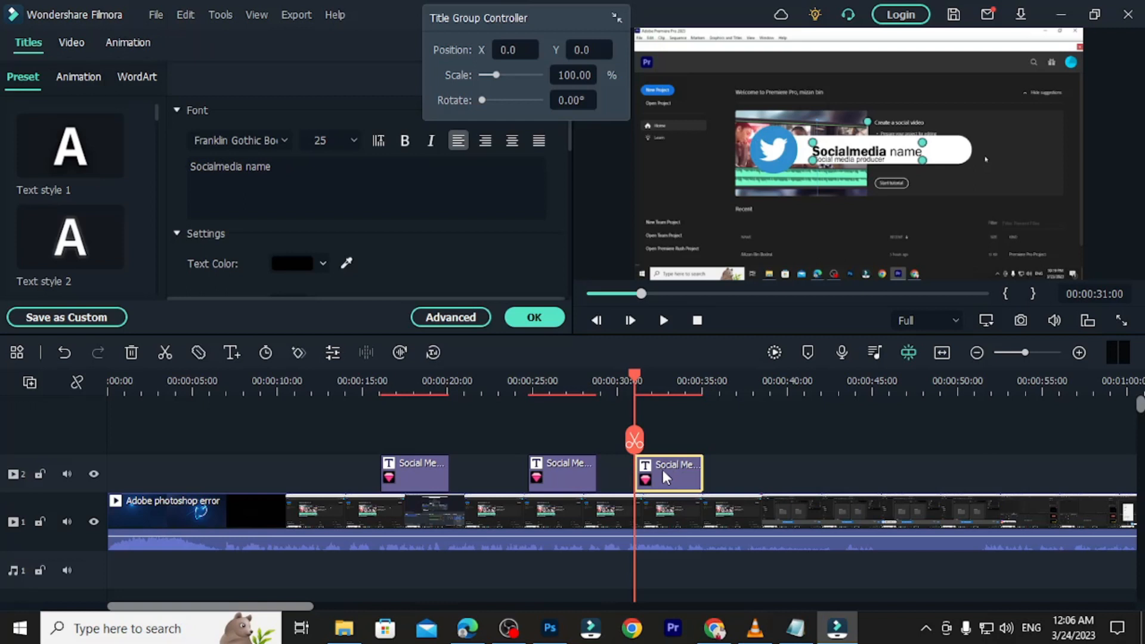
{"action": "left_click", "coordinate": [773, 152]}
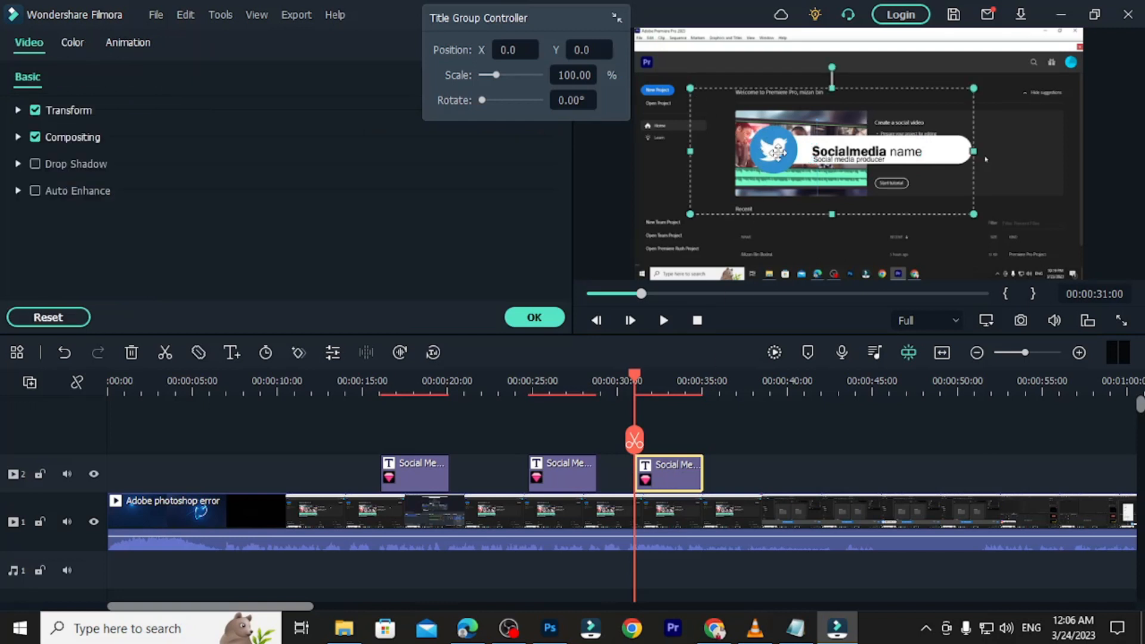
{"action": "left_click", "coordinate": [857, 147]}
{"action": "left_click_drag", "start_coordinate": [857, 149], "coordinate": [851, 157]}
{"action": "left_click", "coordinate": [852, 160]}
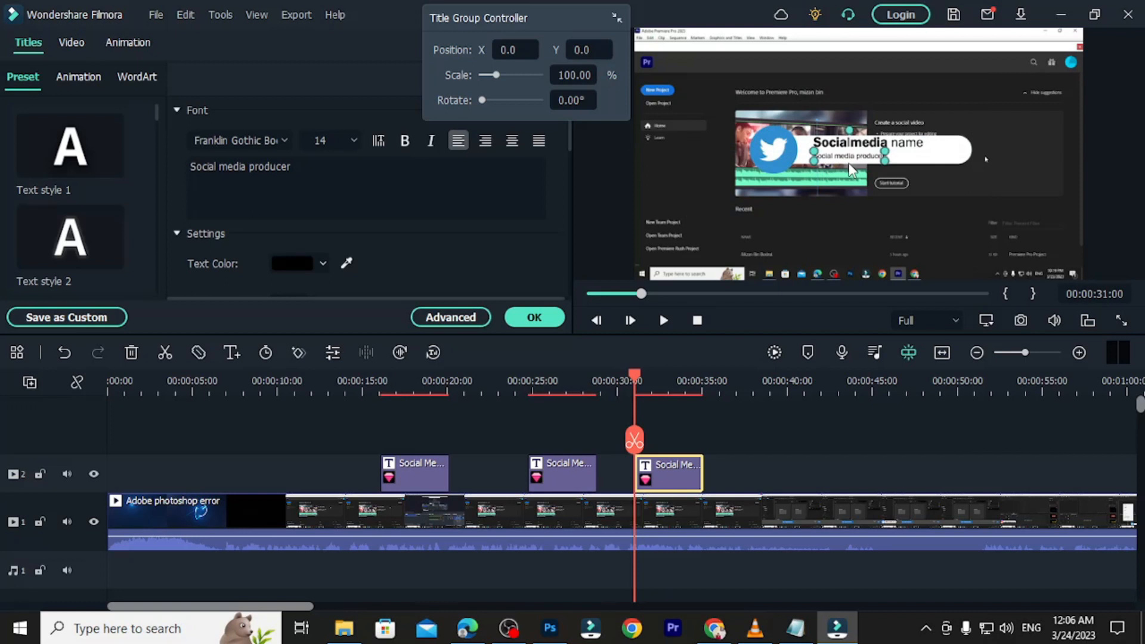
{"action": "key", "text": "Delete"}
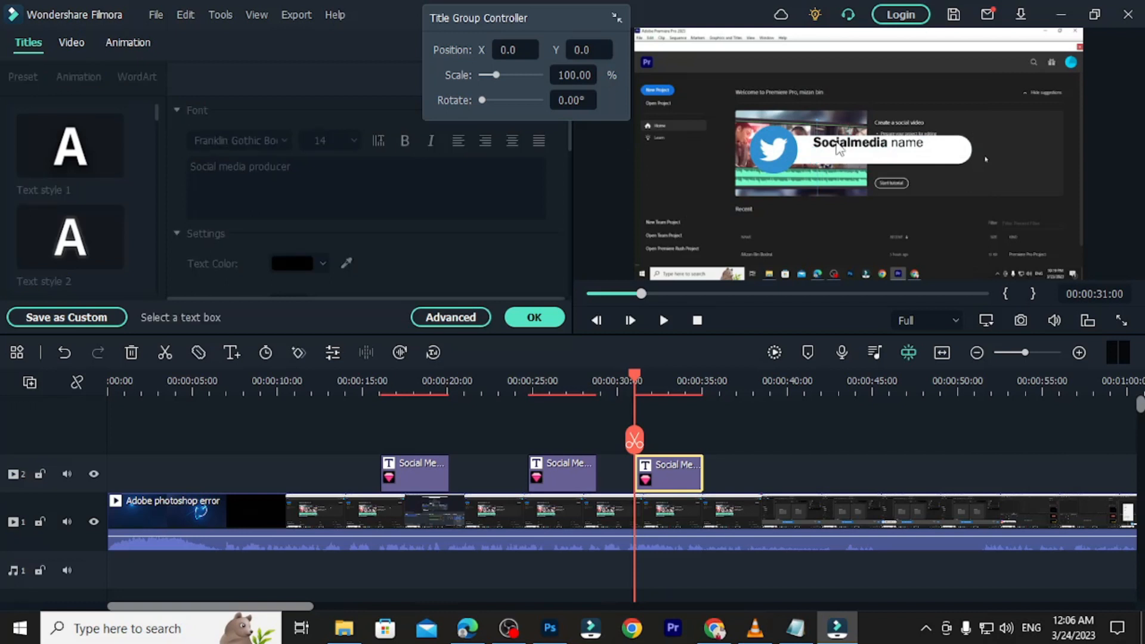
Shrink the Twitter bar, move it to the bottom-left, and set the name text inside it.
{"action": "left_click", "coordinate": [769, 152]}
{"action": "left_click_drag", "start_coordinate": [769, 152], "coordinate": [662, 260]}
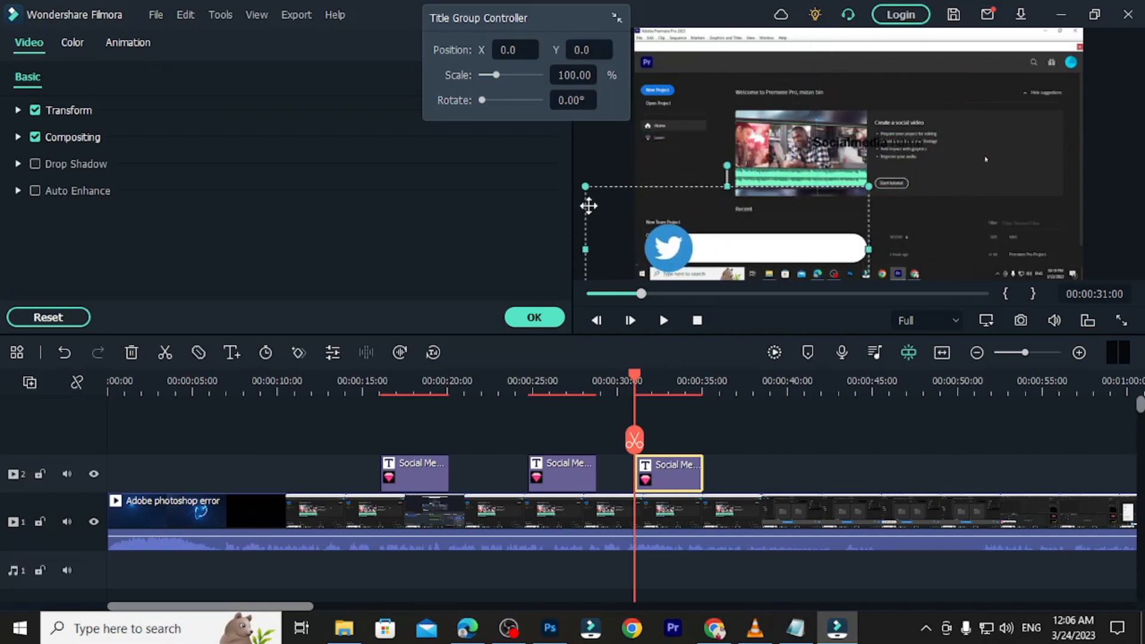
{"action": "left_click_drag", "start_coordinate": [585, 186], "coordinate": [631, 205]}
{"action": "left_click_drag", "start_coordinate": [693, 249], "coordinate": [669, 241]}
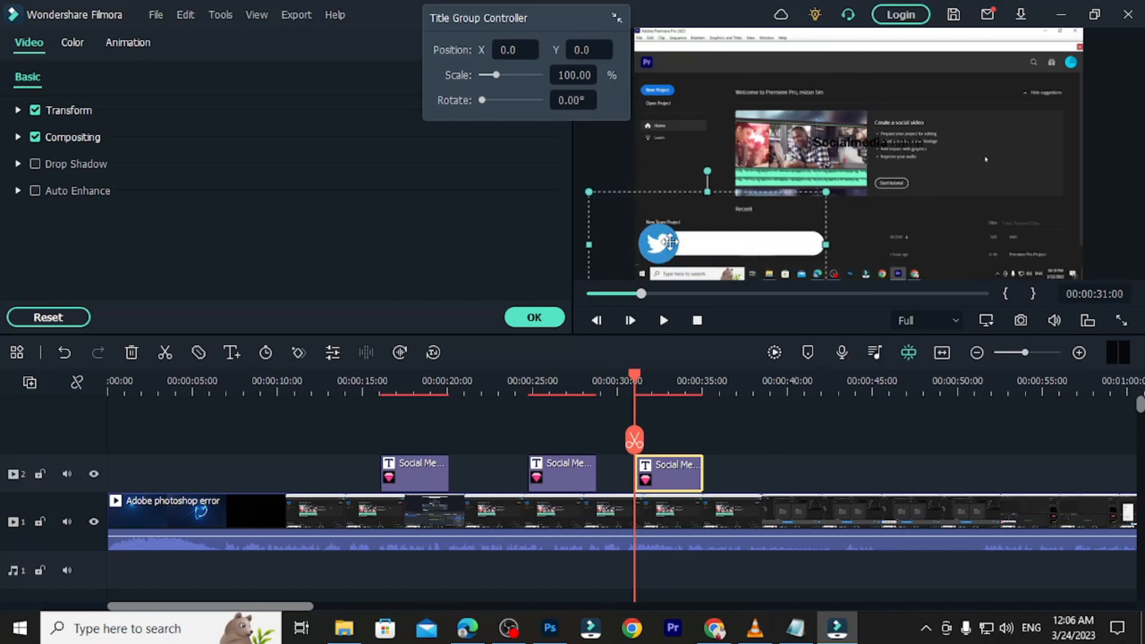
{"action": "left_click_drag", "start_coordinate": [839, 145], "coordinate": [714, 241]}
Replace the Twitter title's 'Socialmedia name' text with MIZAN BIN BODRUL and confirm.
{"action": "left_click", "coordinate": [290, 168]}
{"action": "left_click_drag", "start_coordinate": [290, 168], "coordinate": [175, 168]}
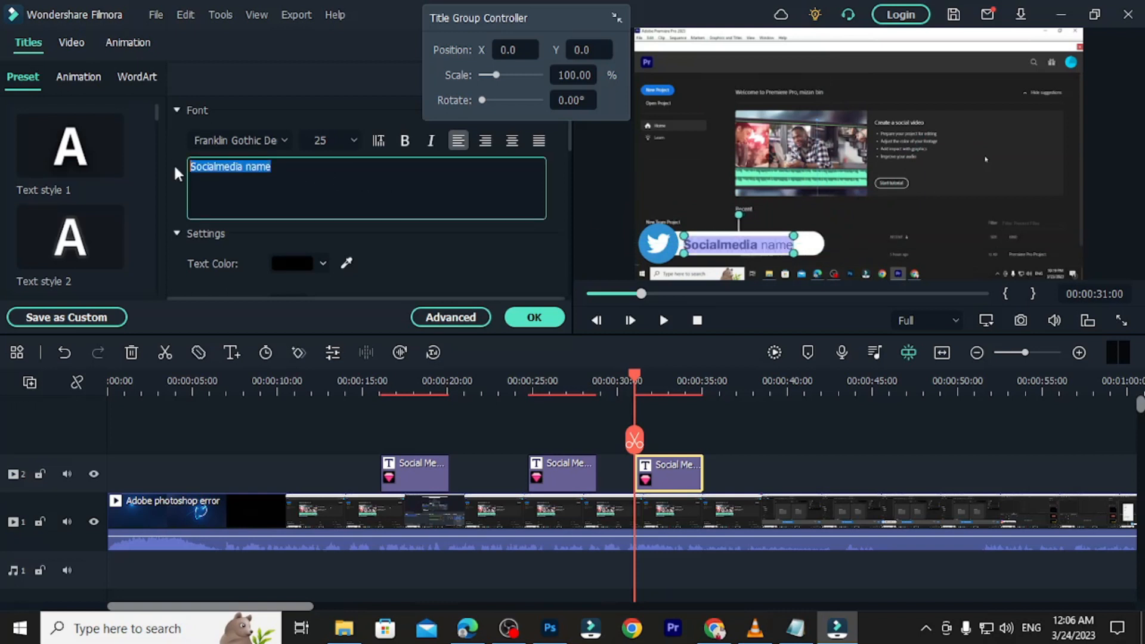
{"action": "type", "text": "M"}
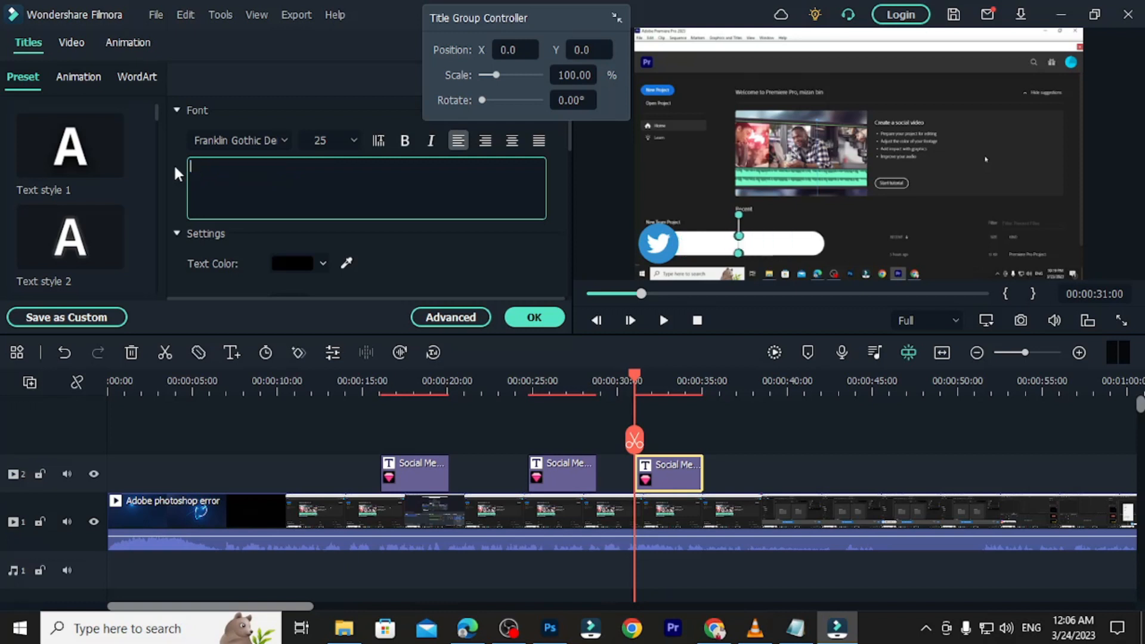
{"action": "type", "text": "IZAN BI"}
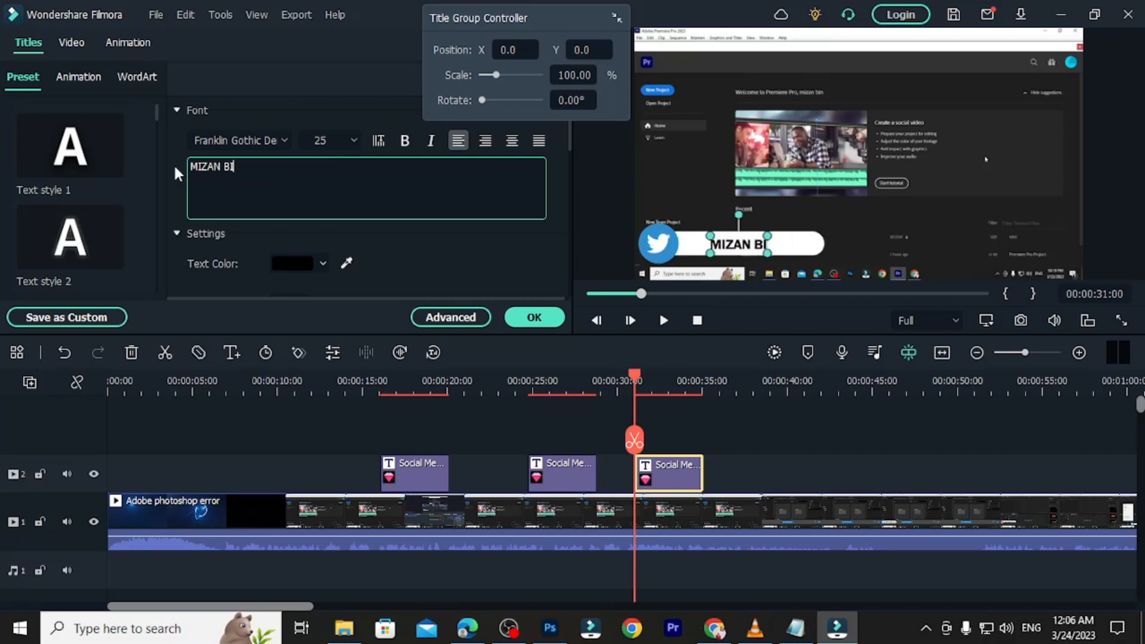
{"action": "type", "text": "N BODRUL"}
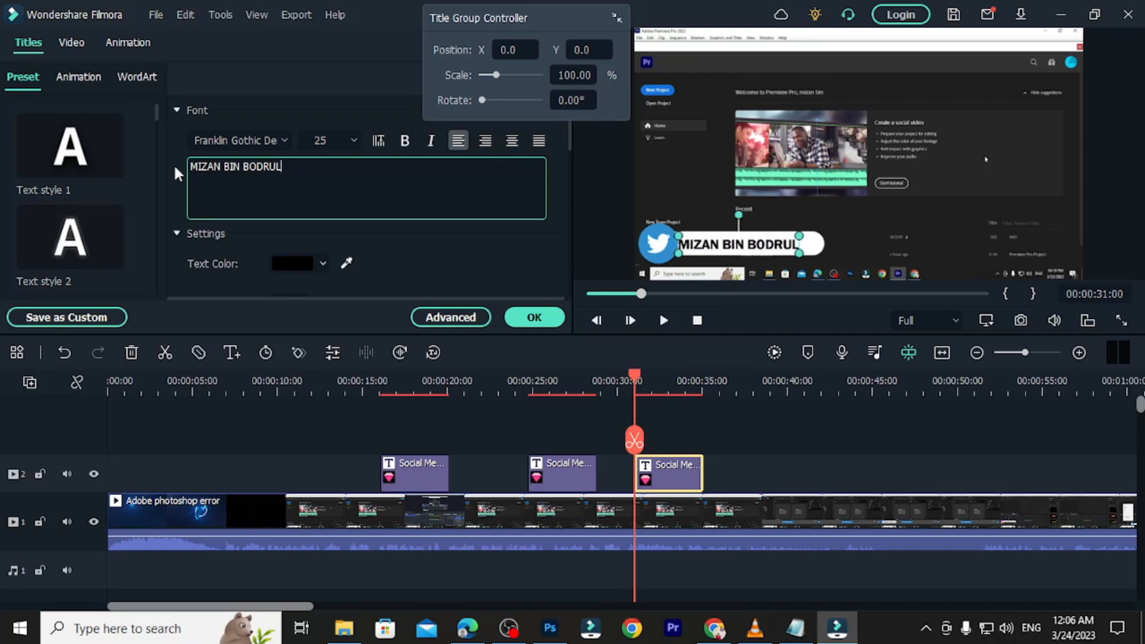
{"action": "left_click", "coordinate": [533, 319]}
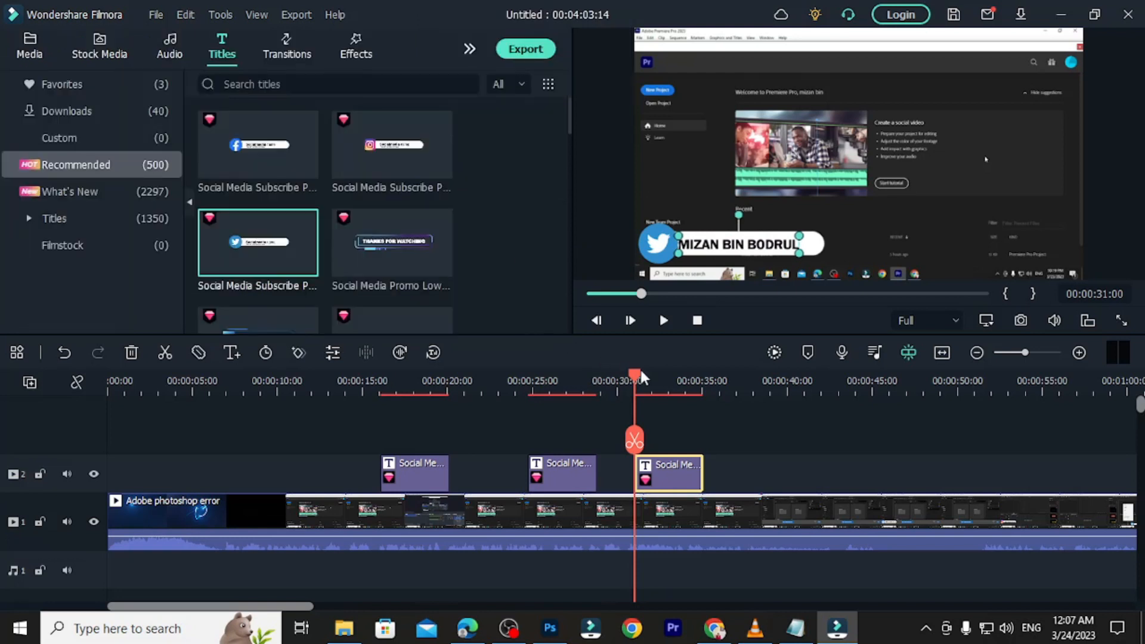
Deselect the Twitter clip and play the timeline from about 00:15.
{"action": "left_click", "coordinate": [800, 407]}
{"action": "left_click_drag", "start_coordinate": [638, 374], "coordinate": [370, 395]}
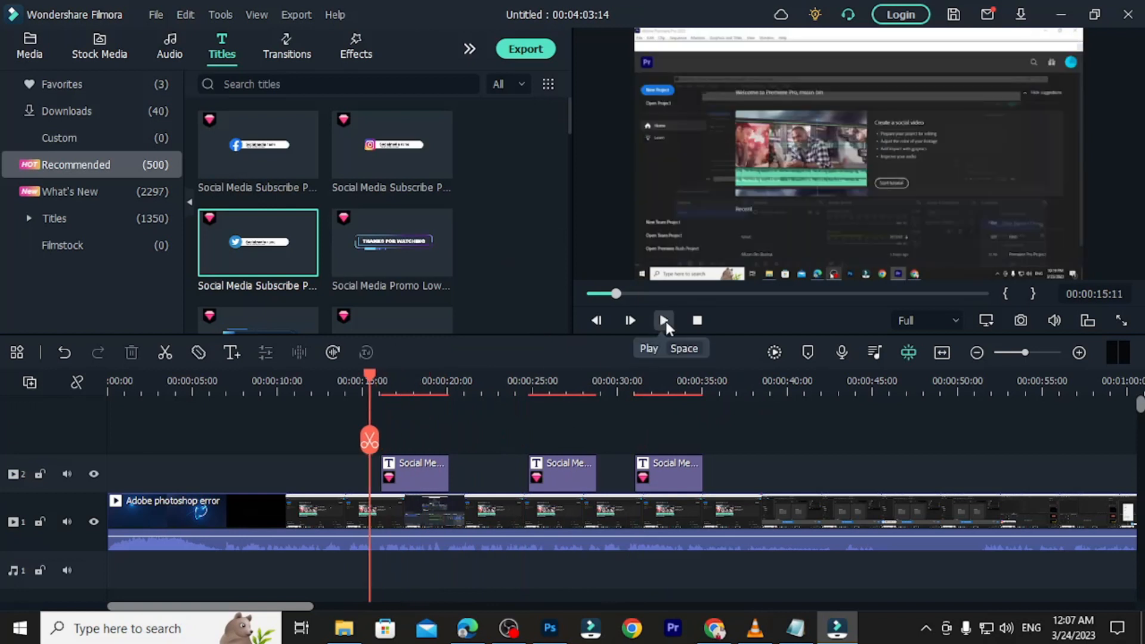
{"action": "left_click", "coordinate": [663, 321]}
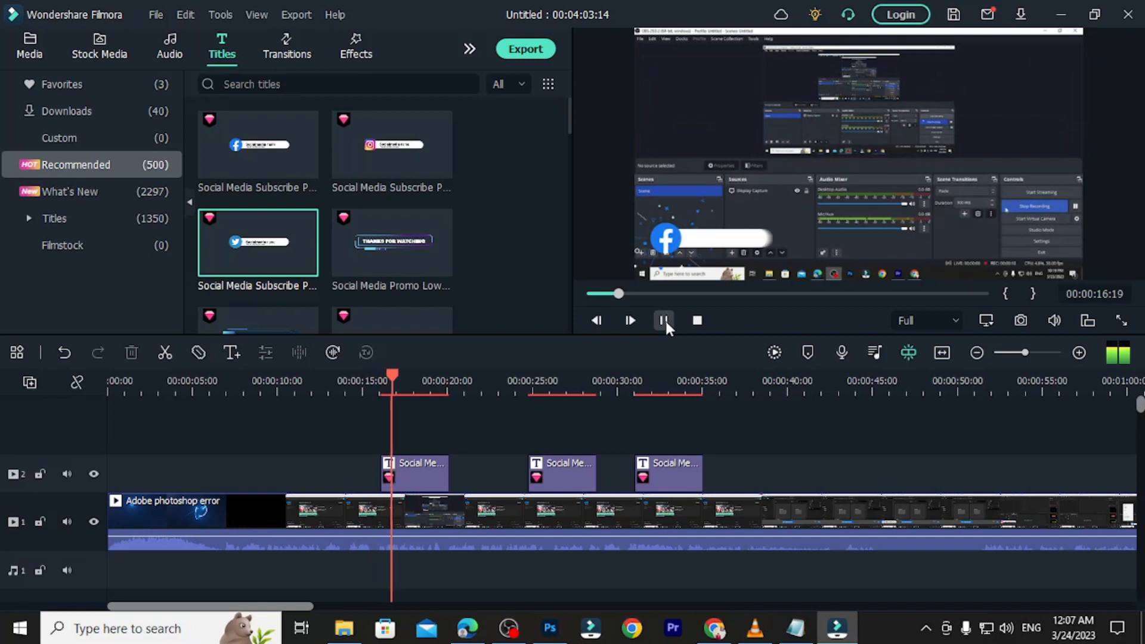